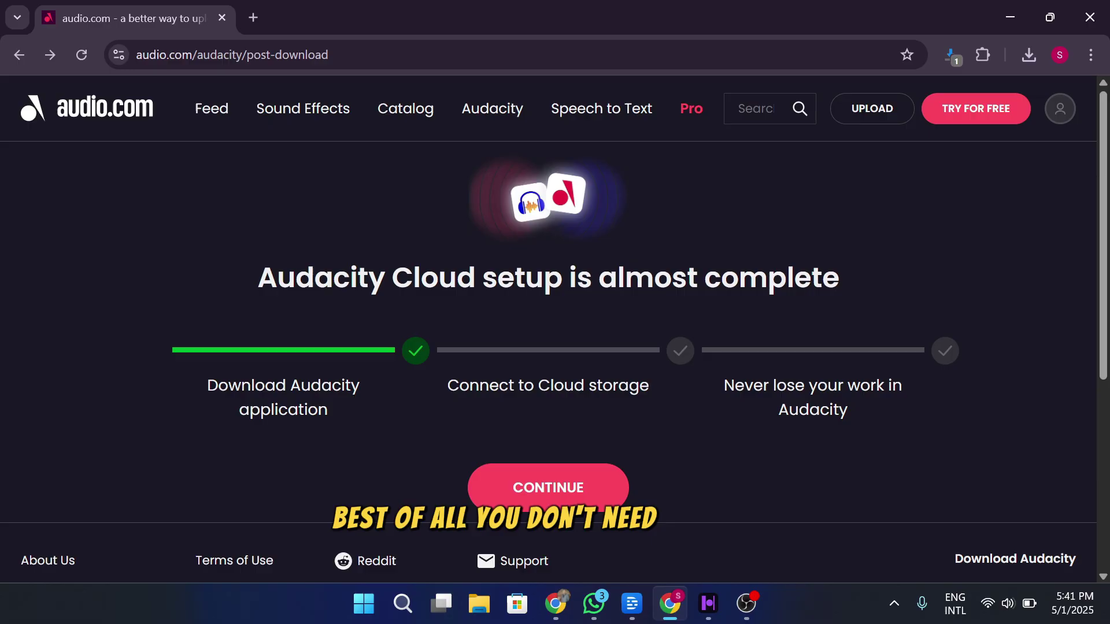
Highlight the 'Download Audacity application' step on audio.com's Audacity Cloud setup page.
left_click_drag(317, 409, 179, 371)
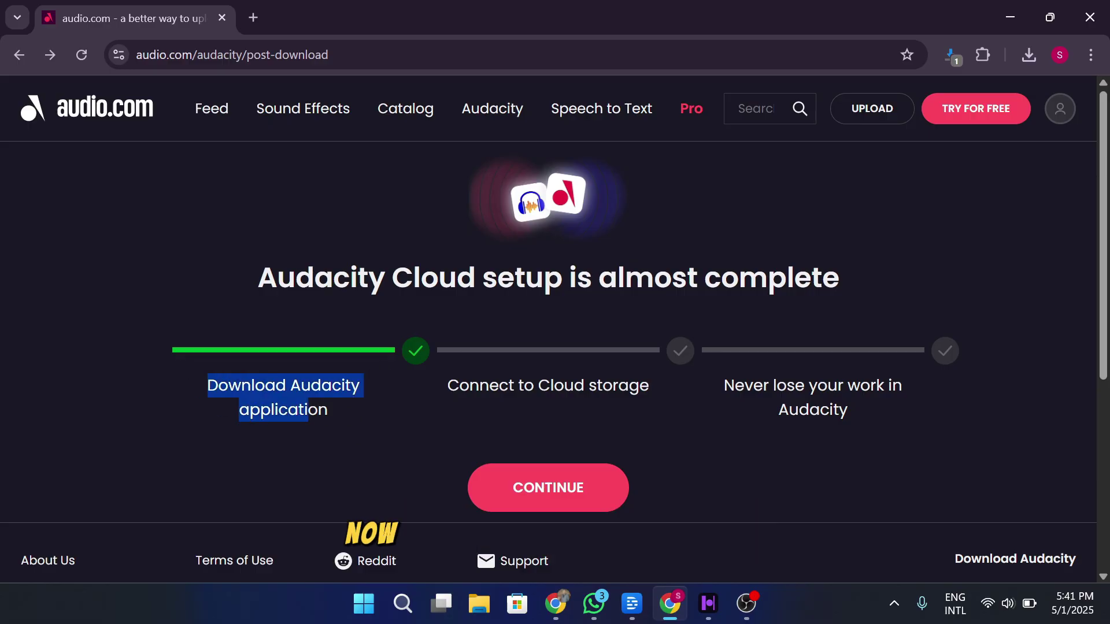
Clear the highlight, then switch to MuseHub's library showing Audacity 3.7.3 and start a search.
left_click(313, 405)
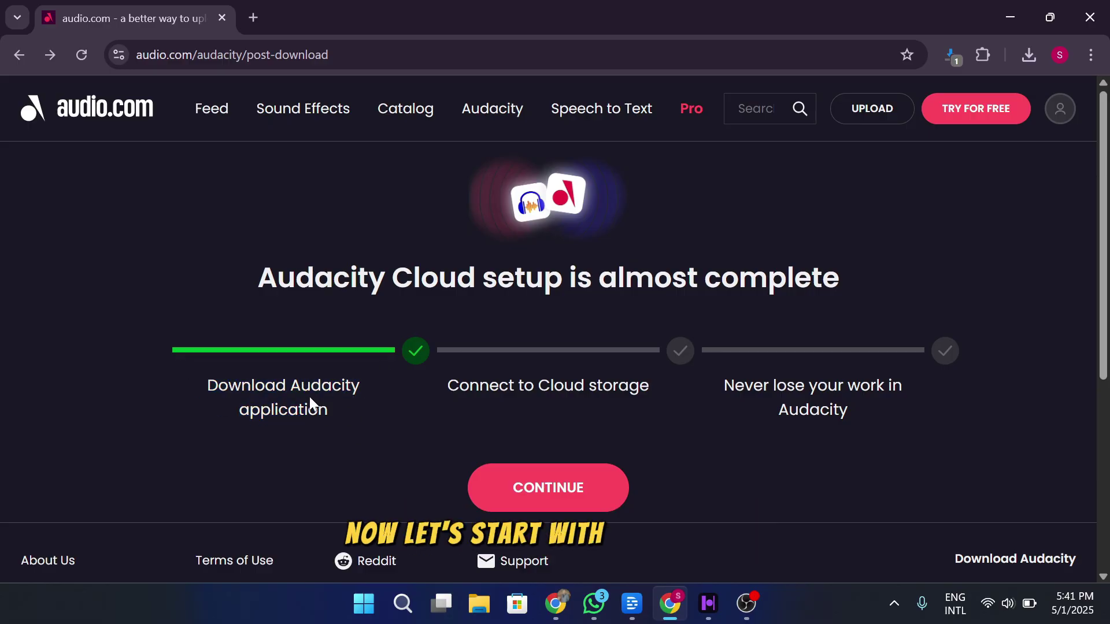
left_click(708, 605)
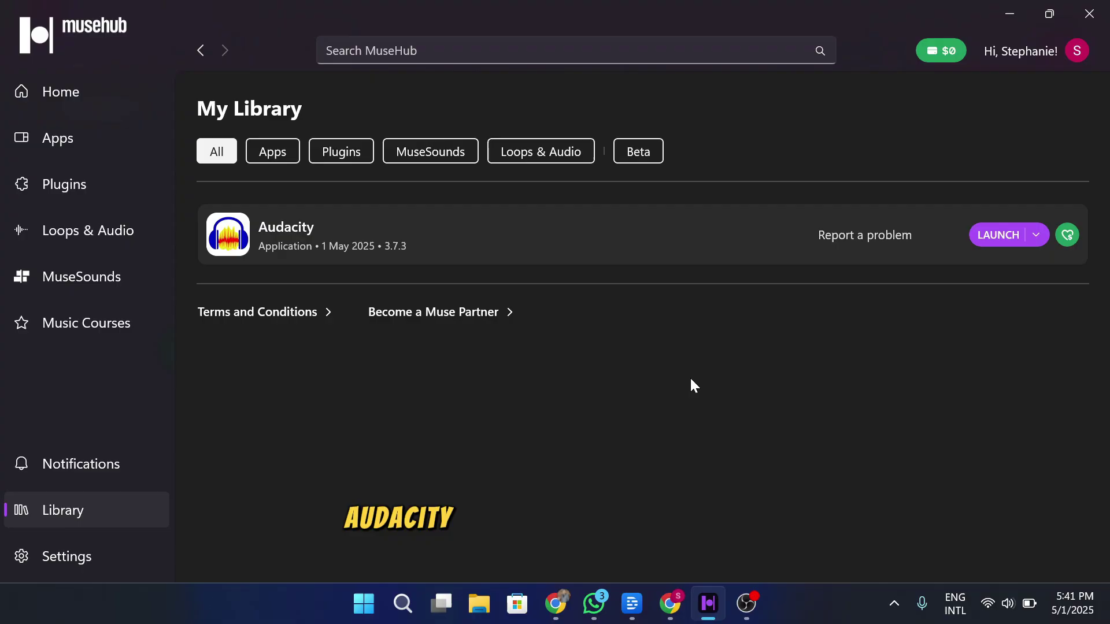
left_click(555, 50)
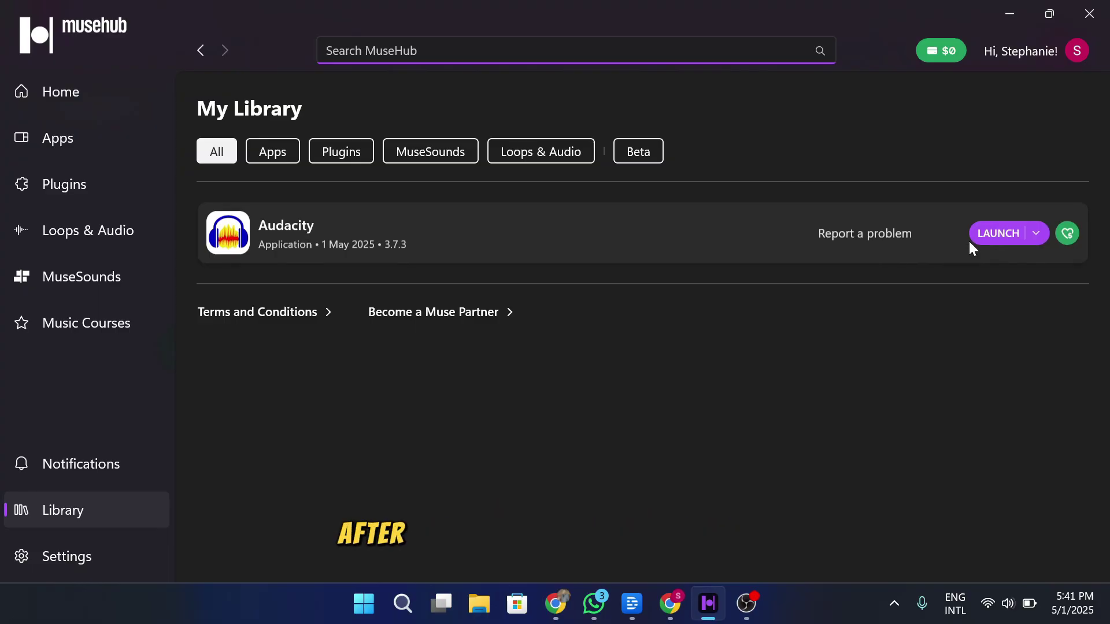
Launch Audacity from MuseHub and dismiss the App updates and Welcome to Audacity dialogs.
left_click(986, 233)
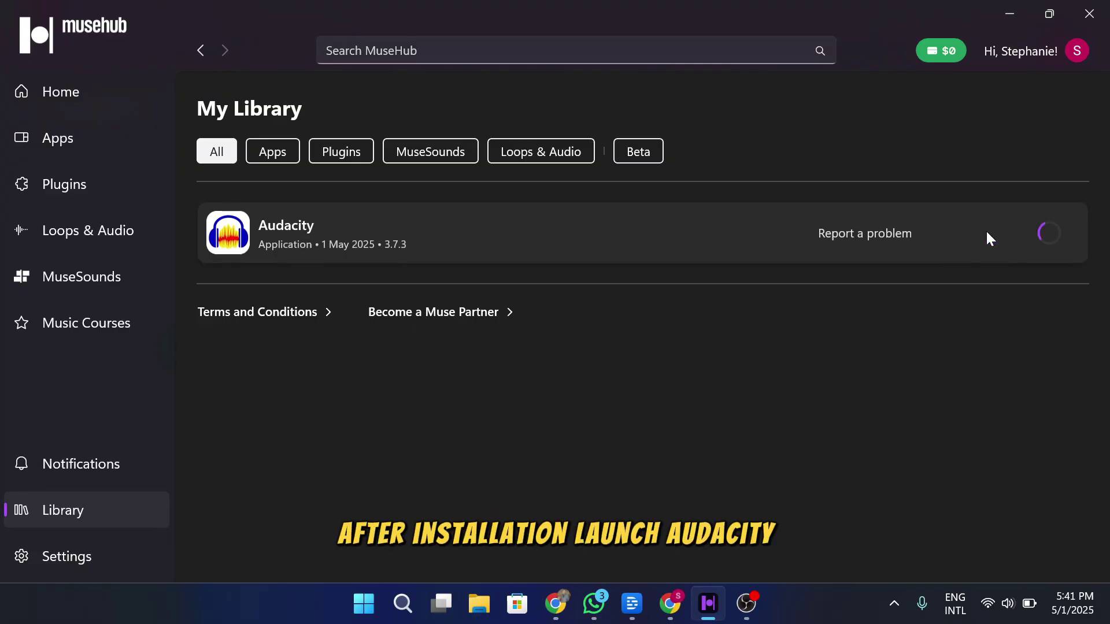
left_click(986, 233)
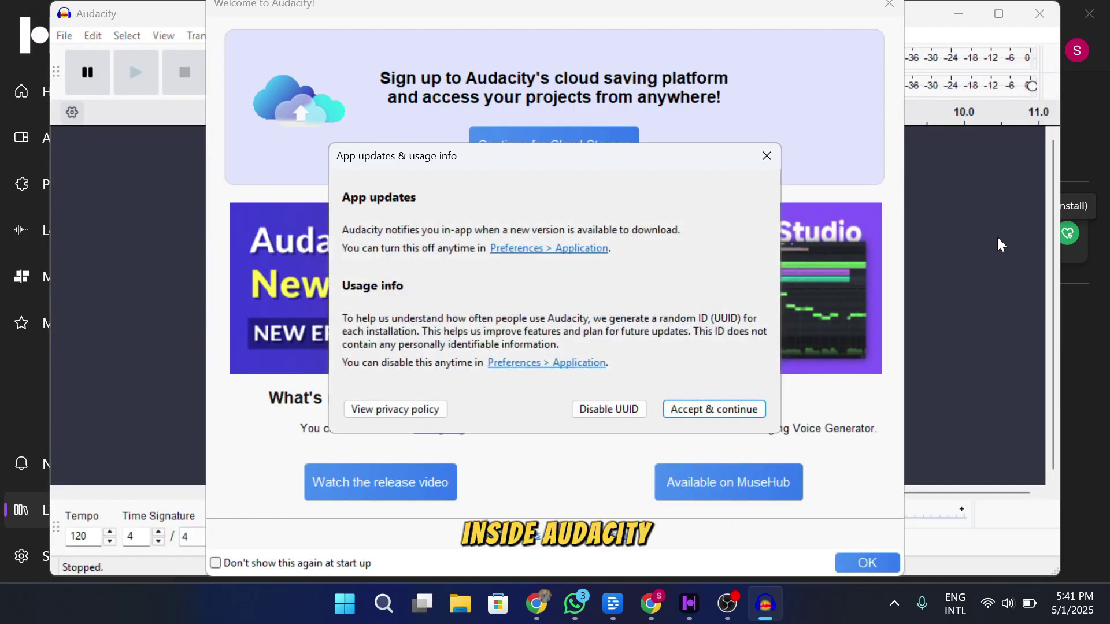
left_click(699, 412)
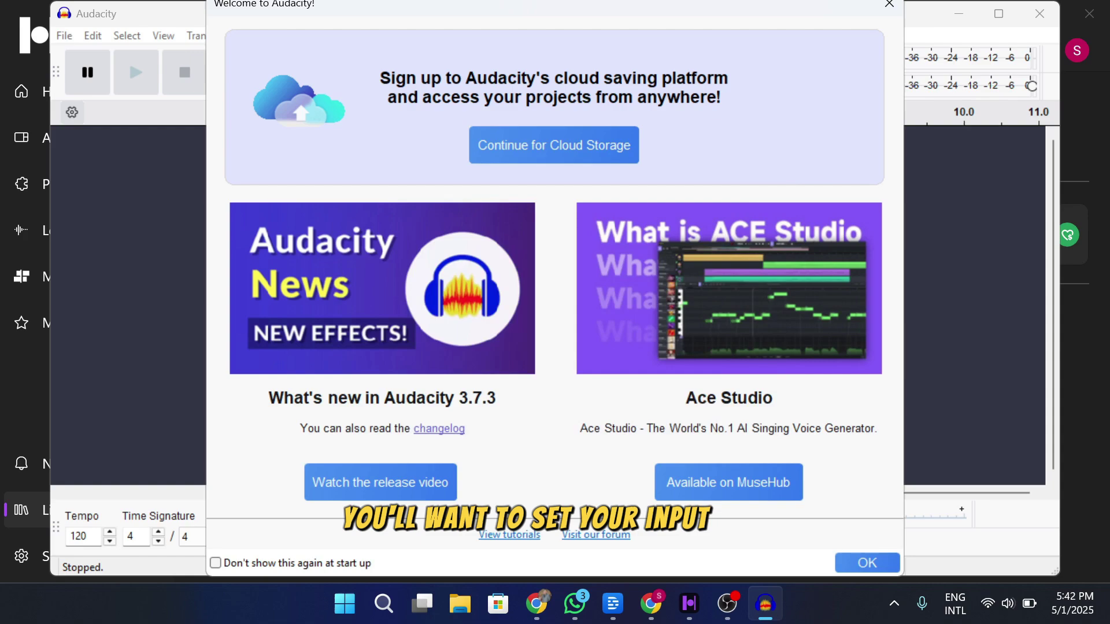
left_click(884, 569)
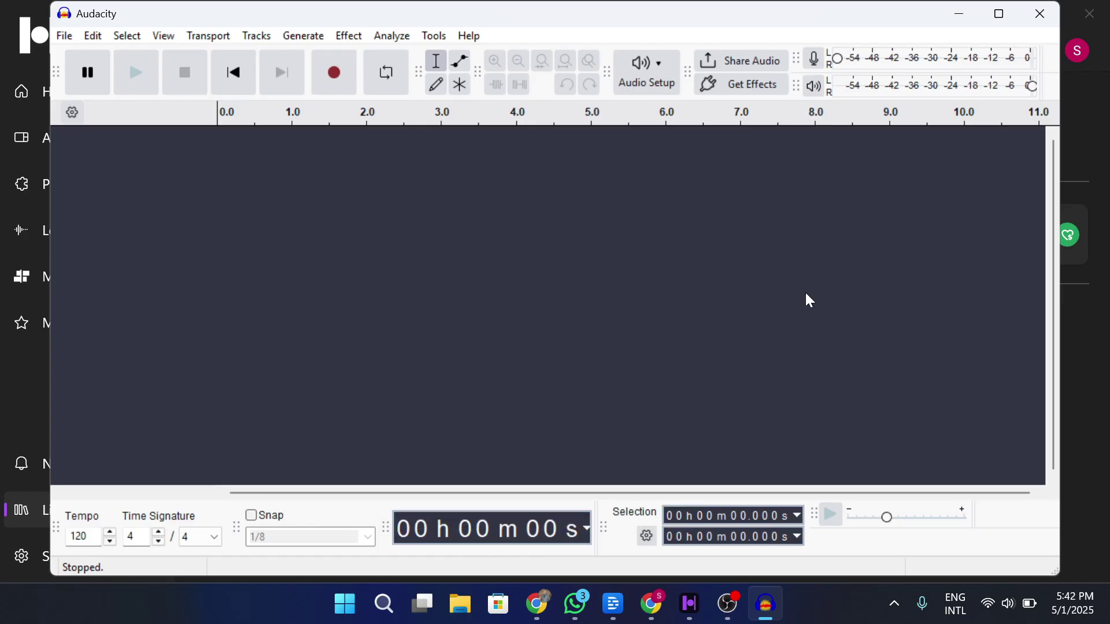
left_click(727, 605)
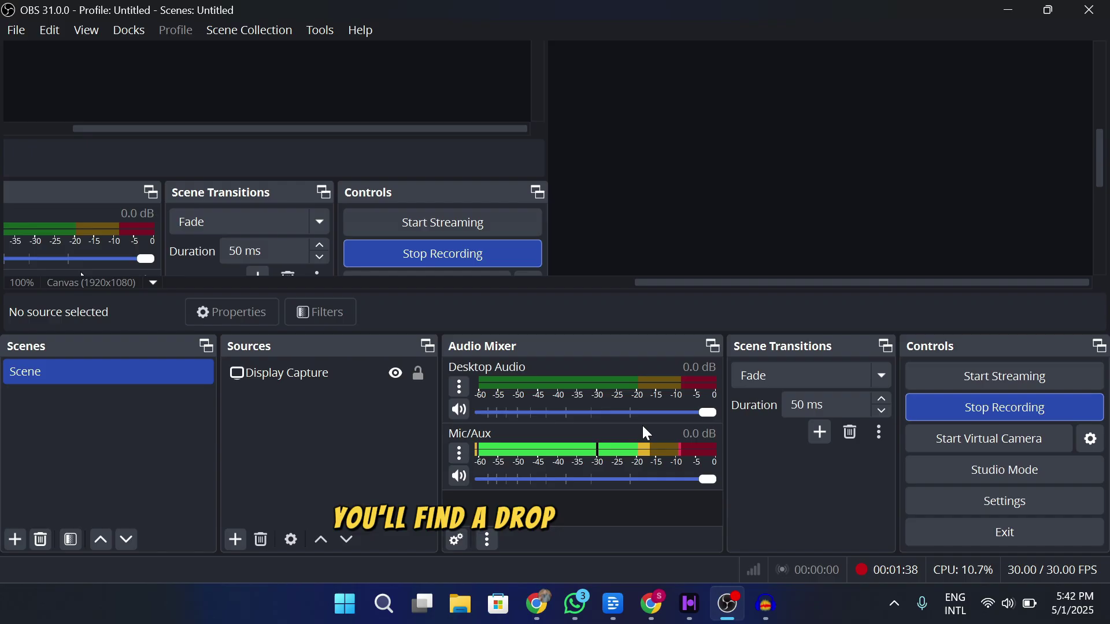
left_click(765, 604)
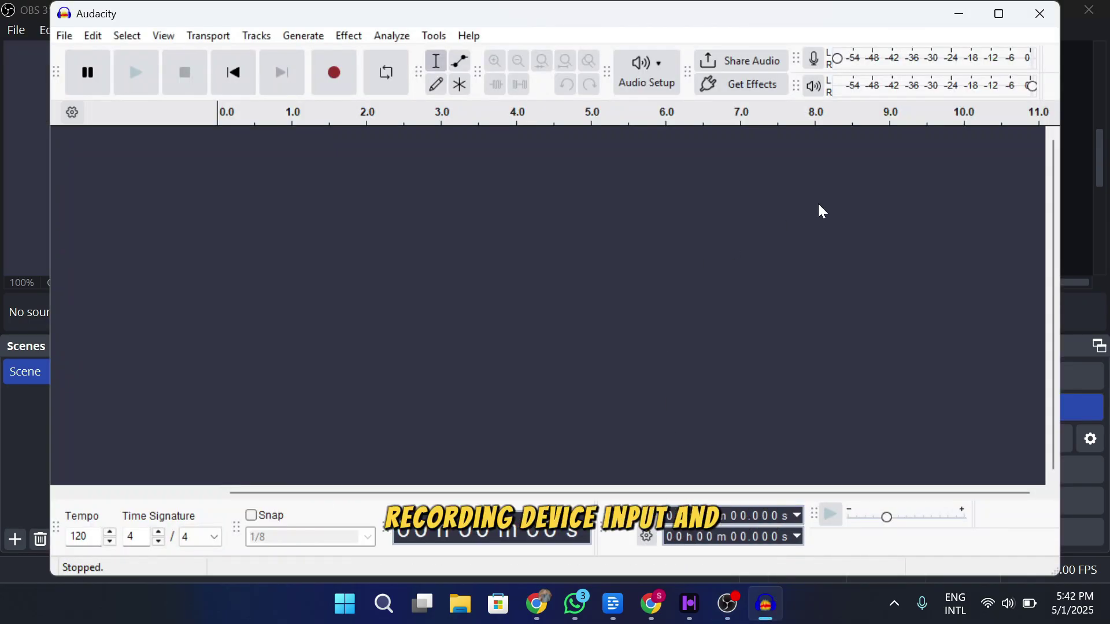
Maximize the Audacity project window to full screen.
left_click(998, 14)
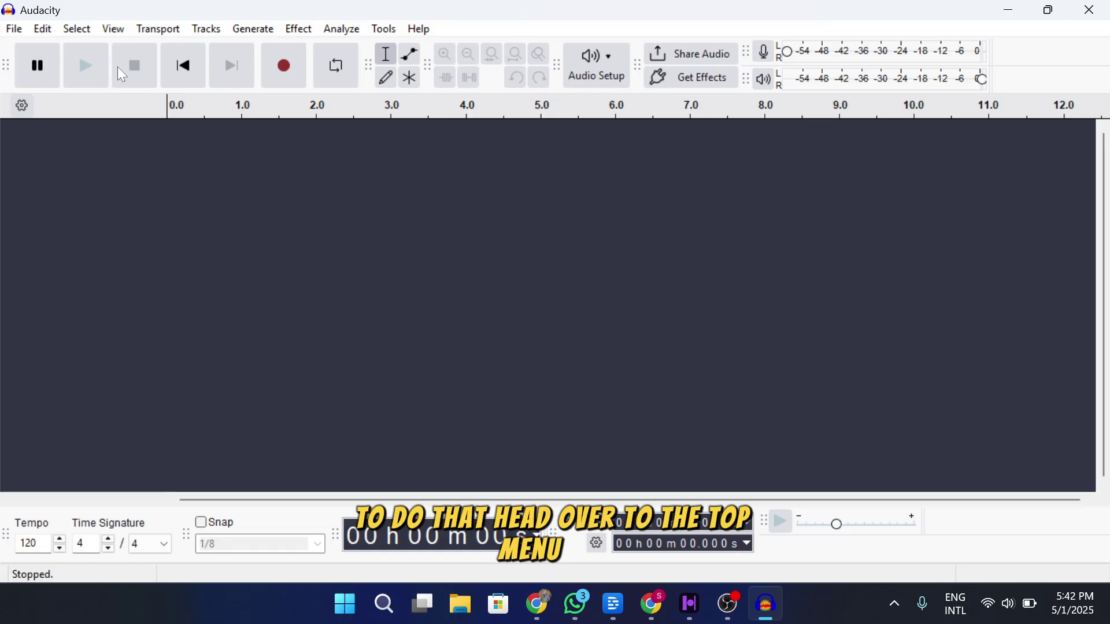
Open Edit > Preferences audio settings, keeping MME as host and Headphones for playback.
left_click(36, 29)
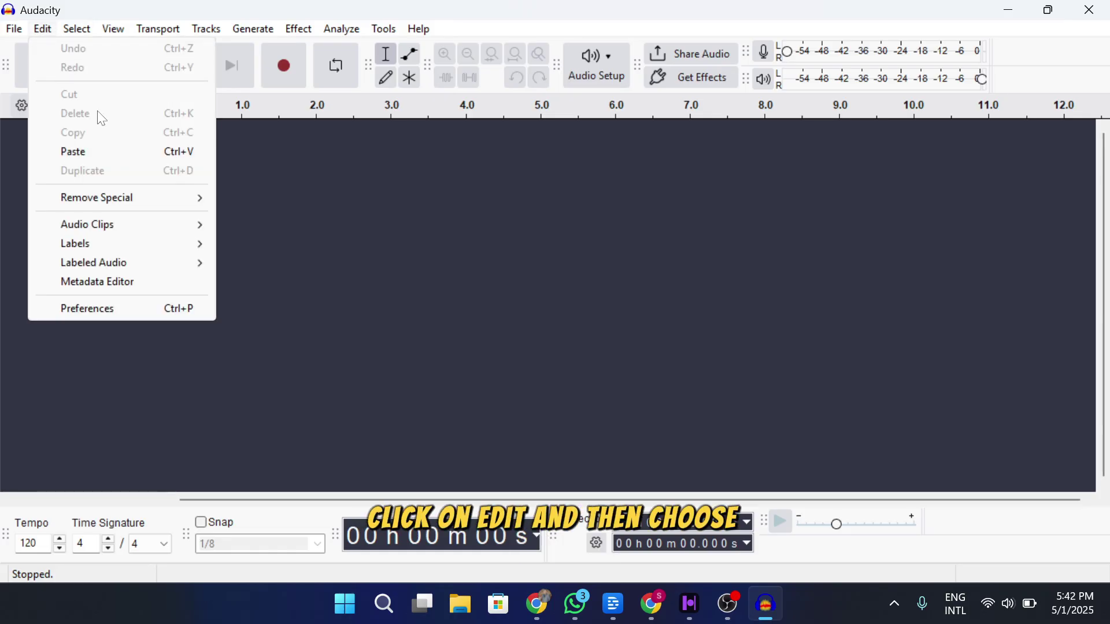
left_click(134, 299)
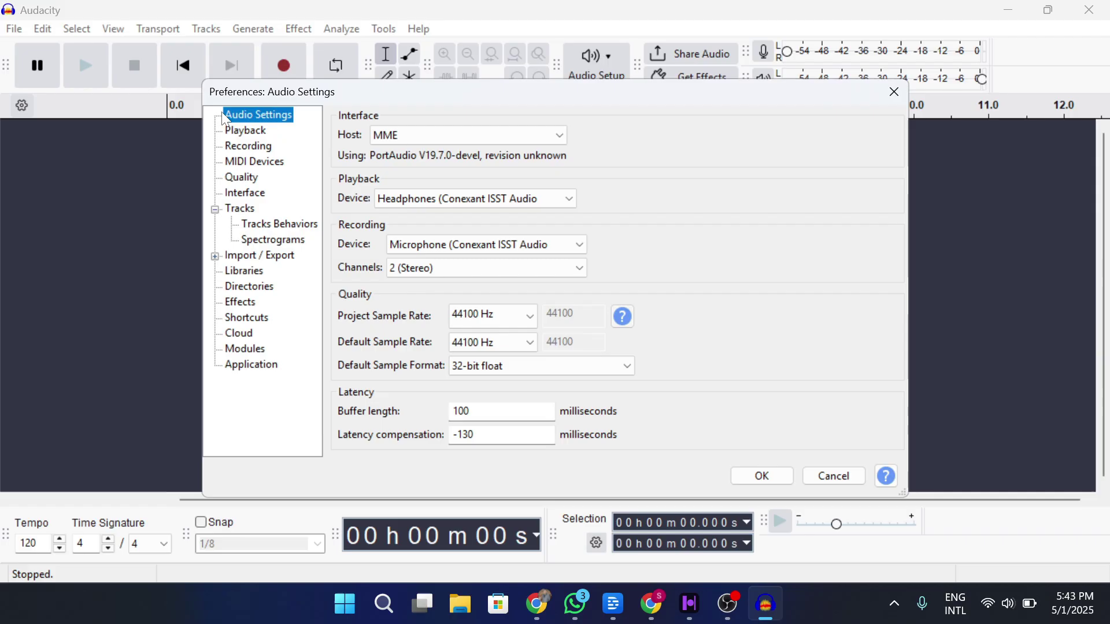
left_click(385, 141)
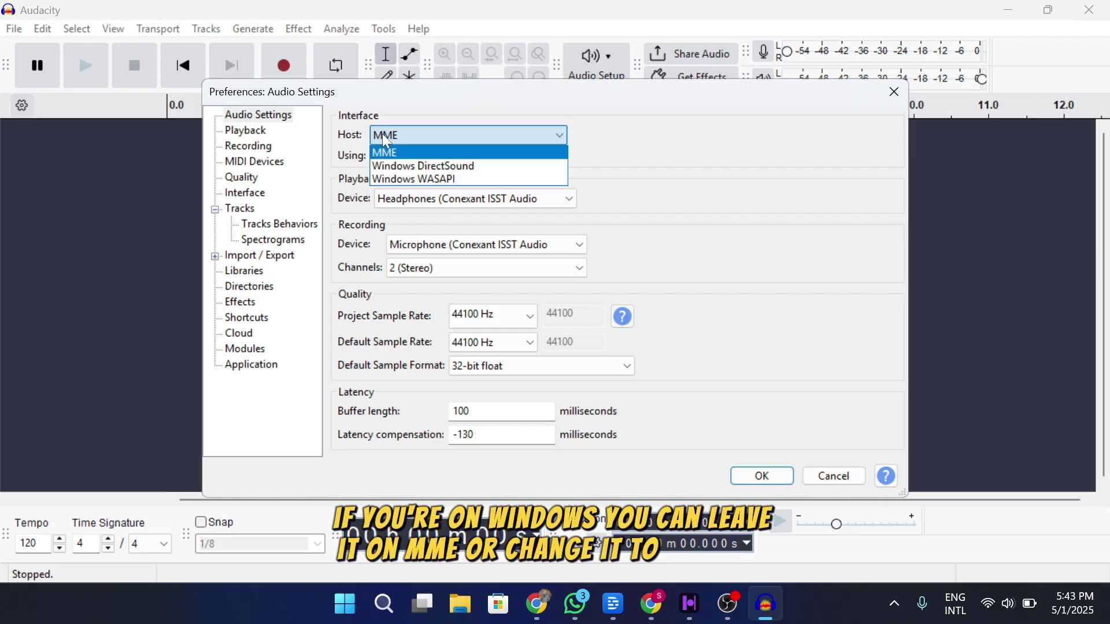
left_click(383, 134)
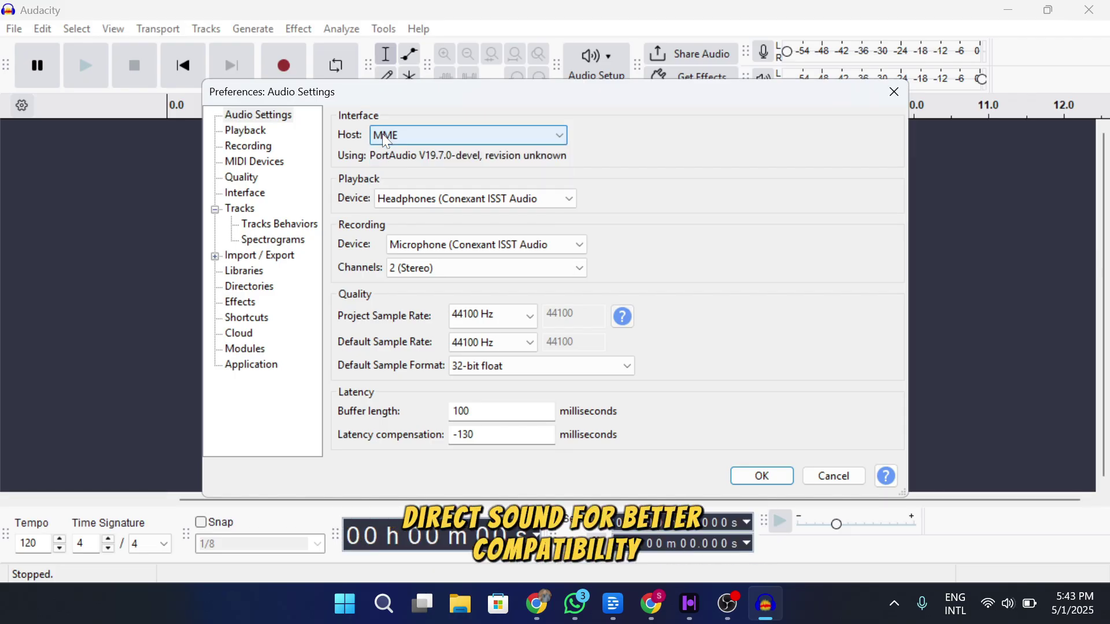
left_click(451, 202)
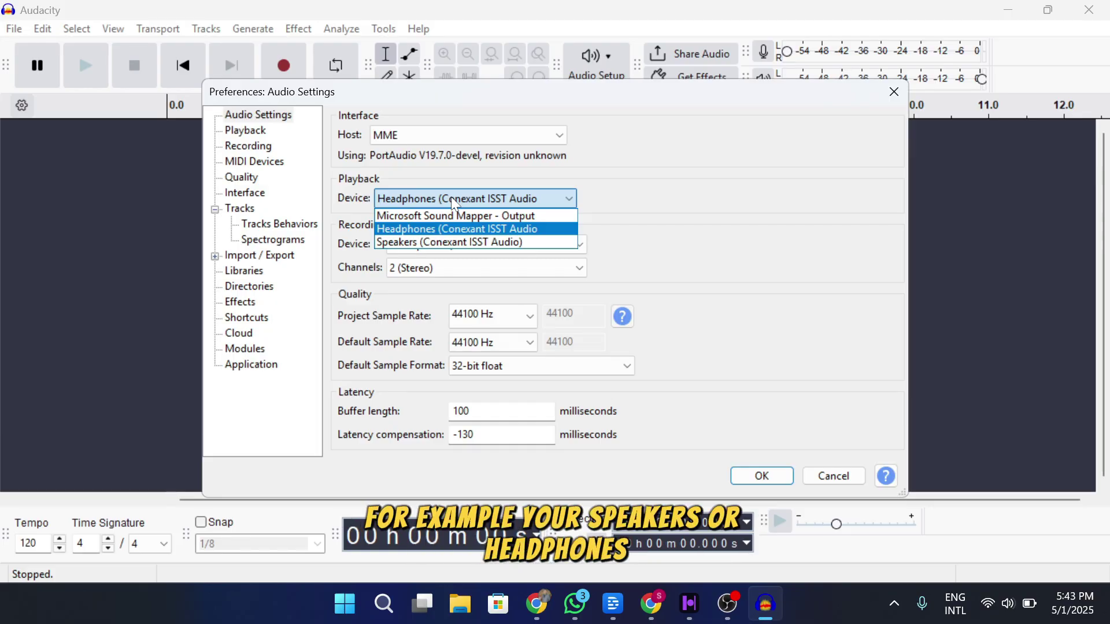
left_click(451, 198)
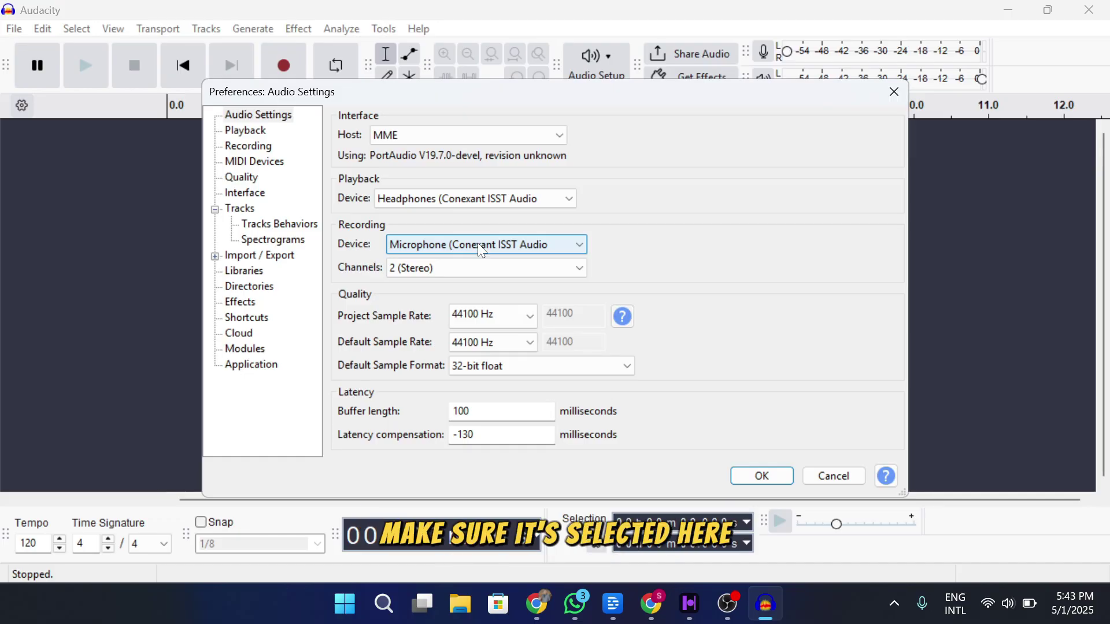
Keep recording channels at 2 (Stereo) and choose 48000 Hz as the project sample rate.
left_click(491, 268)
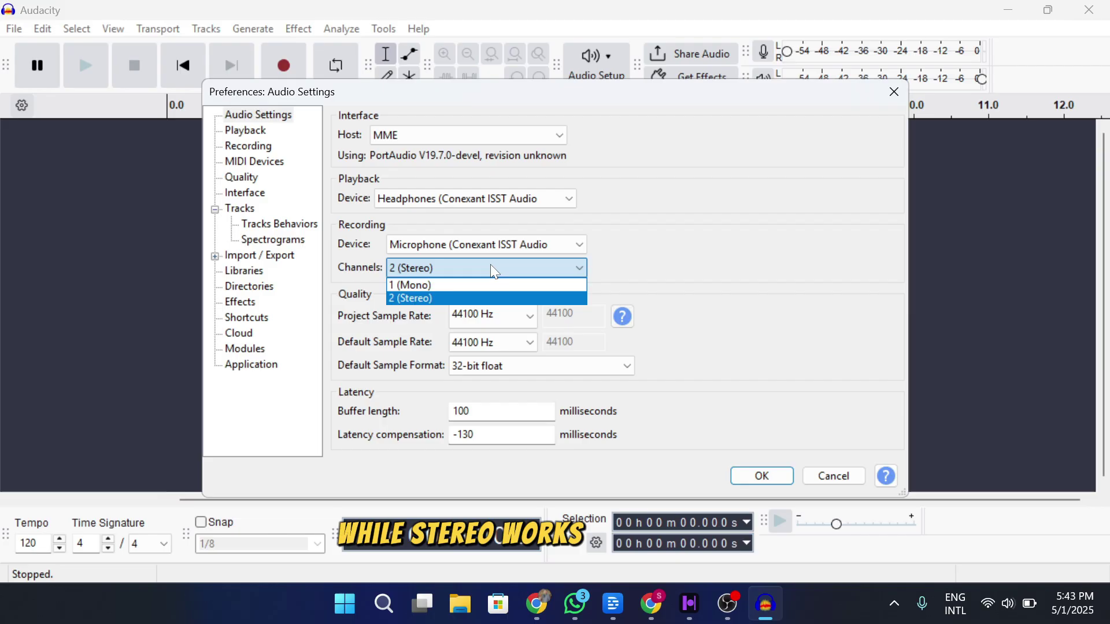
left_click(490, 267)
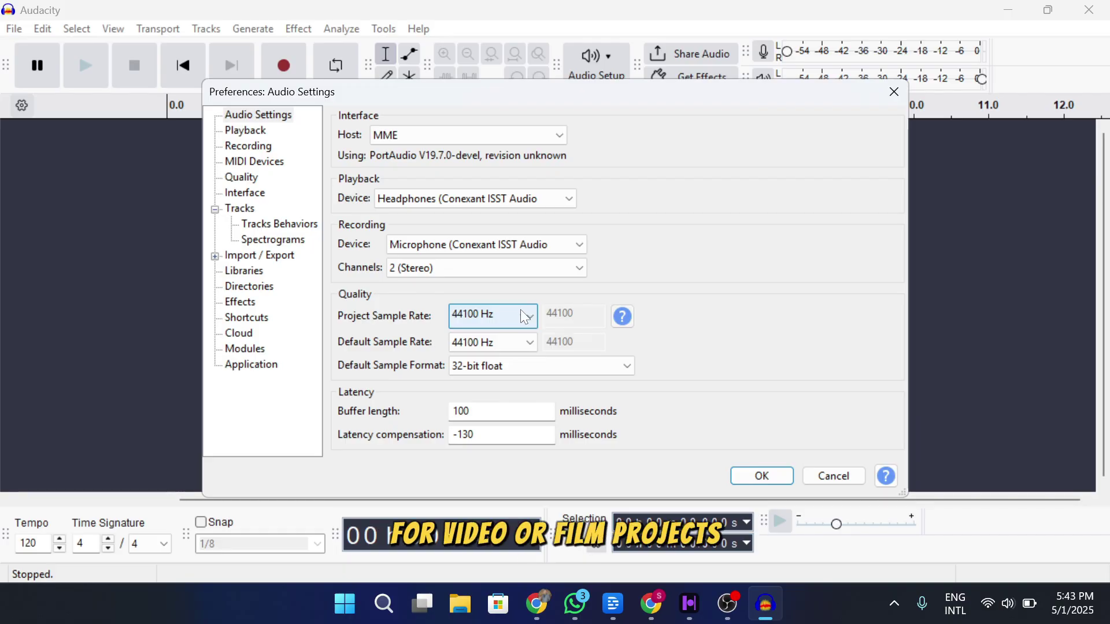
left_click(522, 316)
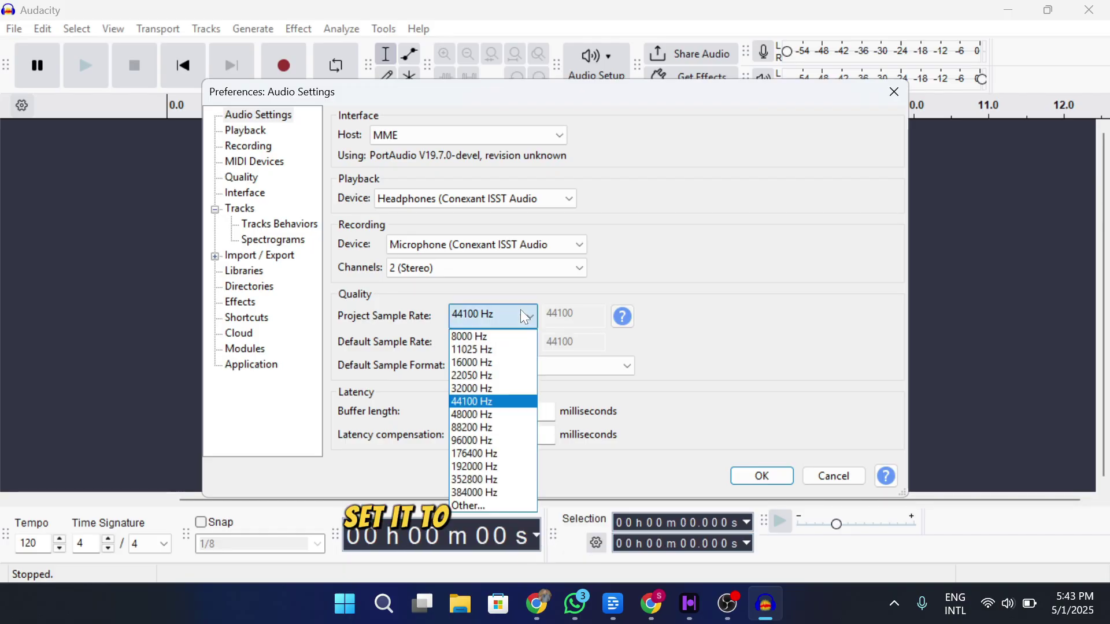
left_click(518, 417)
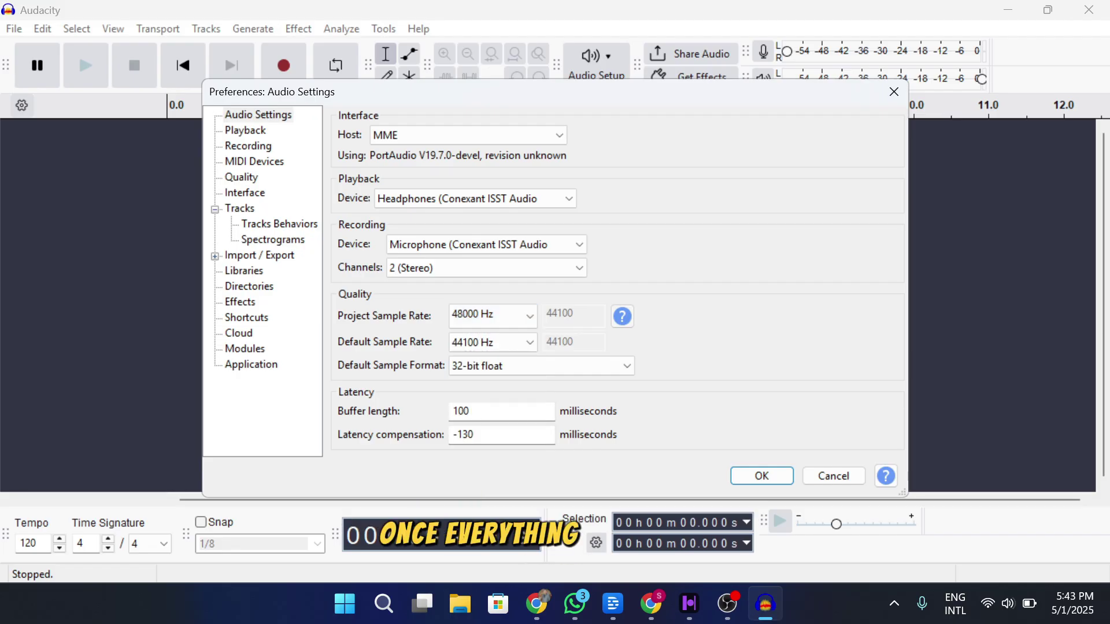
Close Preferences and record voice in two clips, pausing once between them and again after.
left_click(774, 476)
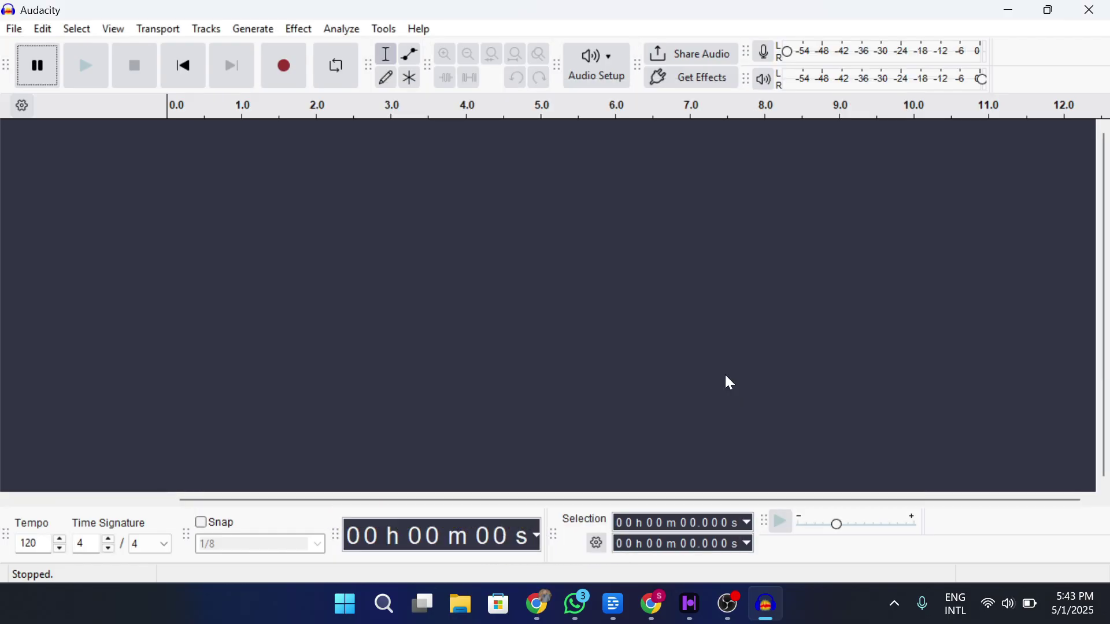
left_click(285, 67)
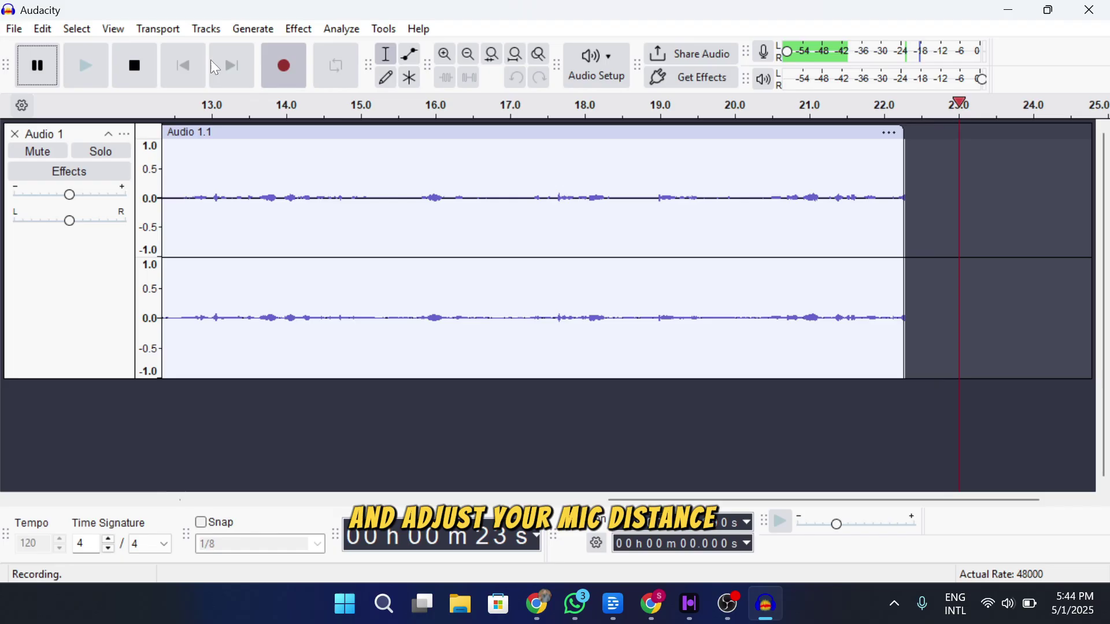
left_click(37, 65)
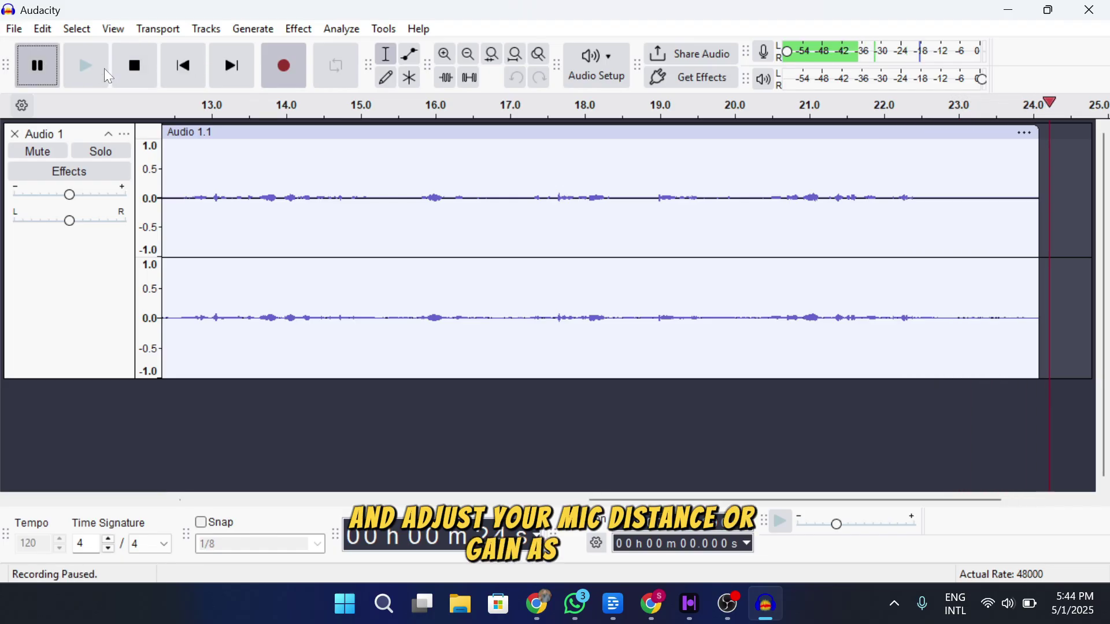
left_click(184, 70)
left_click(284, 66)
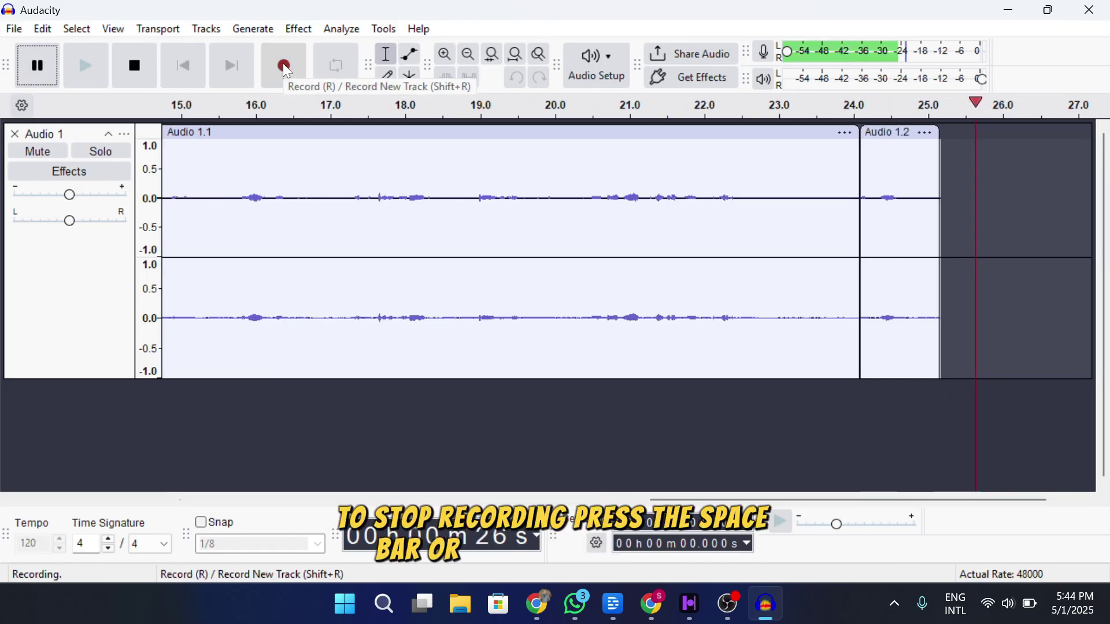
left_click(52, 77)
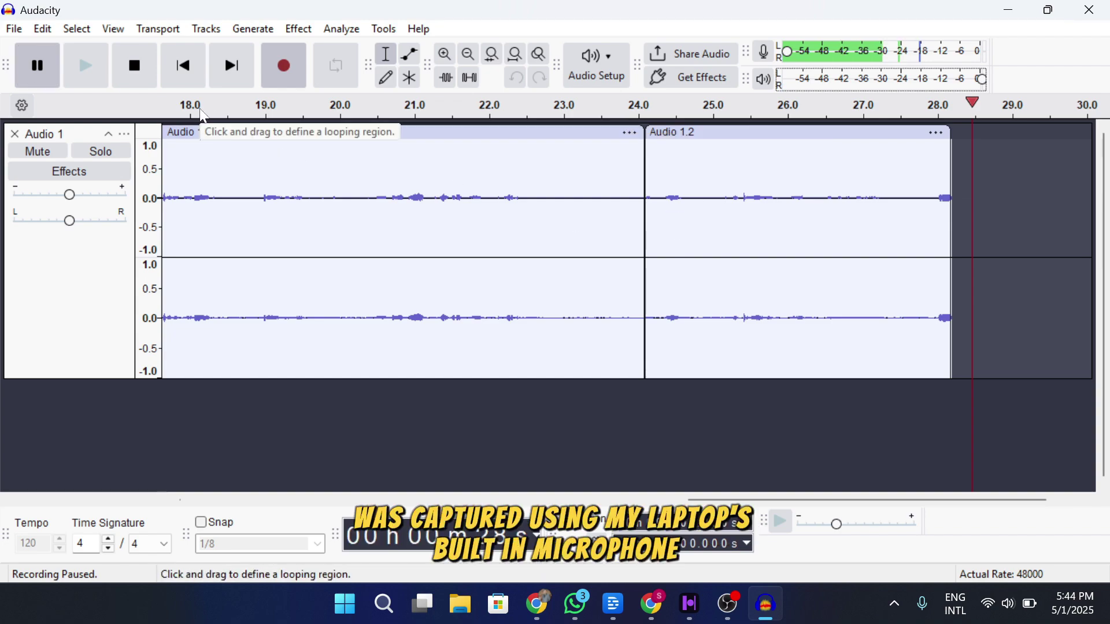
Stop the recording, leaving the stereo voice clip in the Audio 1 track.
left_click(183, 63)
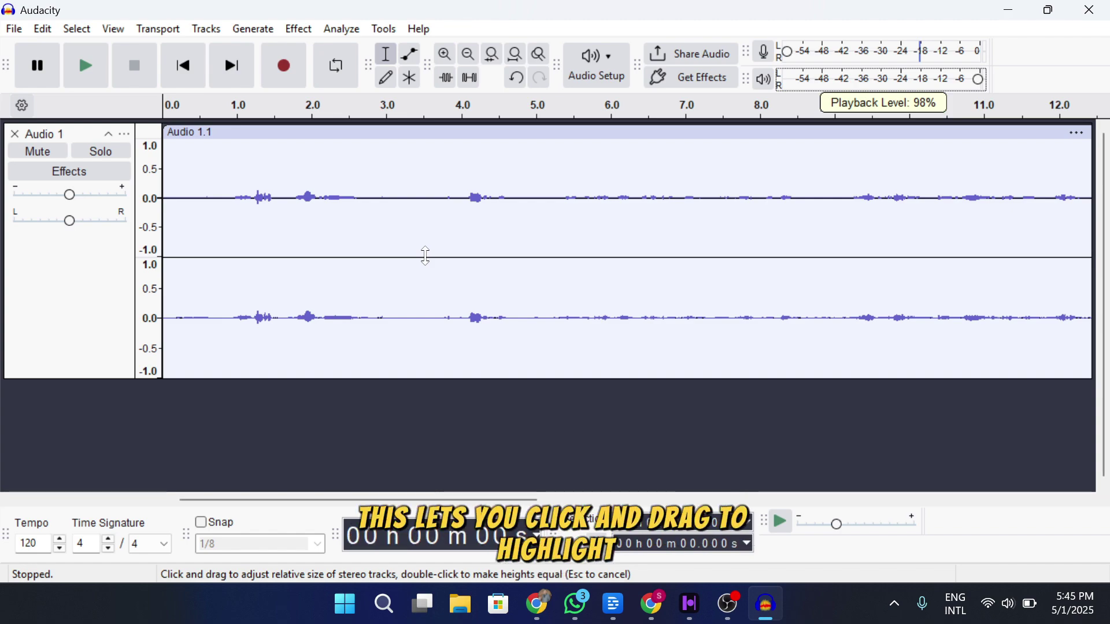
left_click(413, 58)
left_click_drag(312, 179, 325, 219)
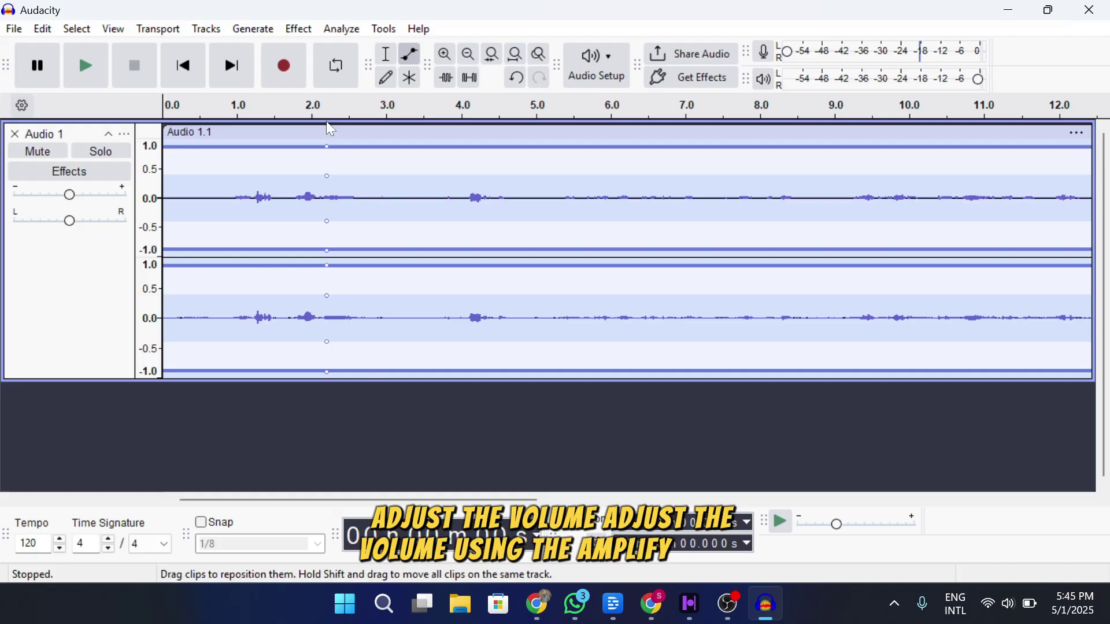
left_click(411, 79)
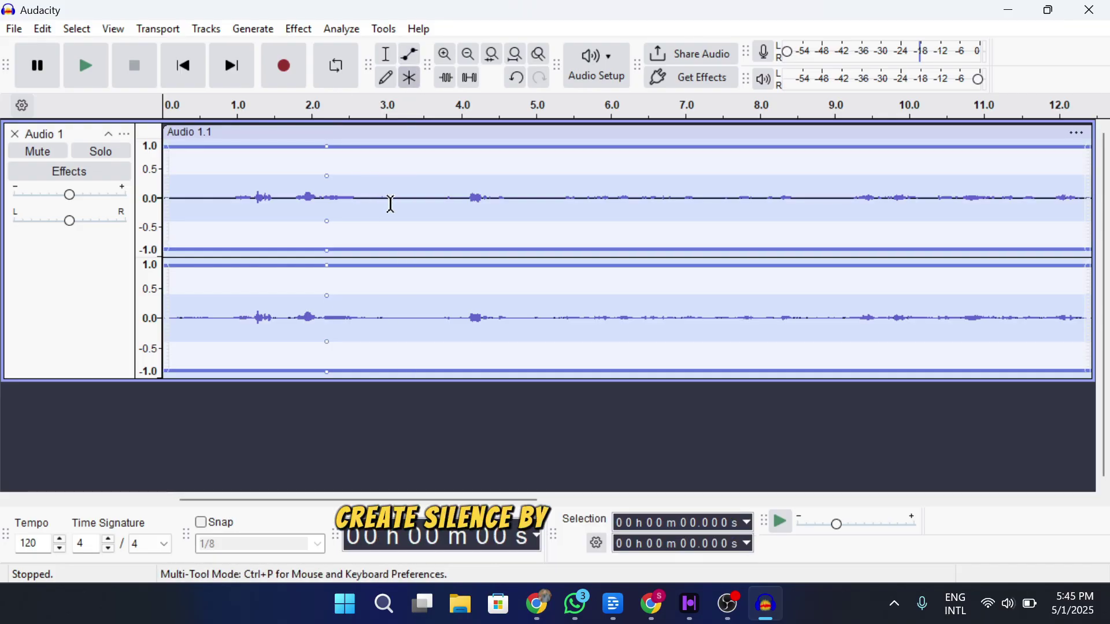
left_click_drag(378, 186, 335, 187)
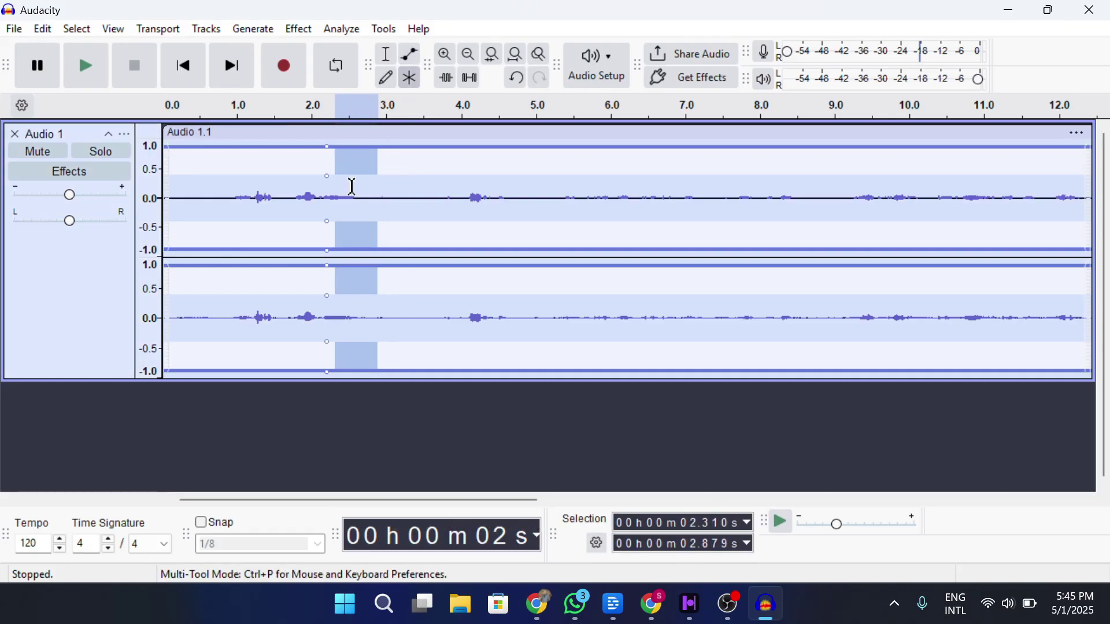
left_click(388, 76)
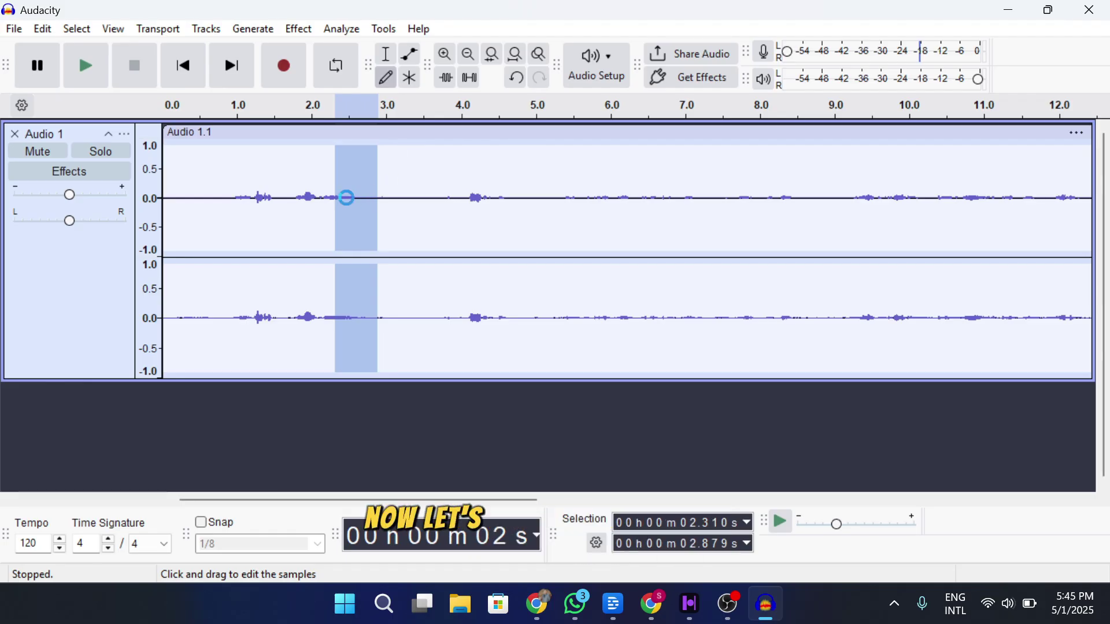
left_click(346, 199)
left_click(701, 298)
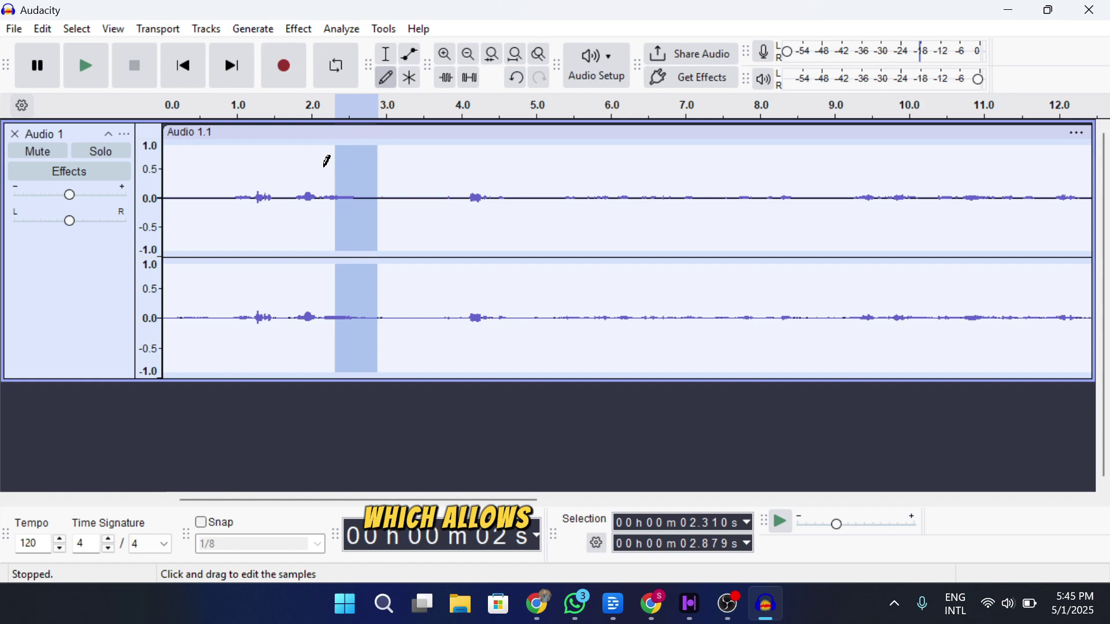
left_click(316, 183)
left_click(701, 298)
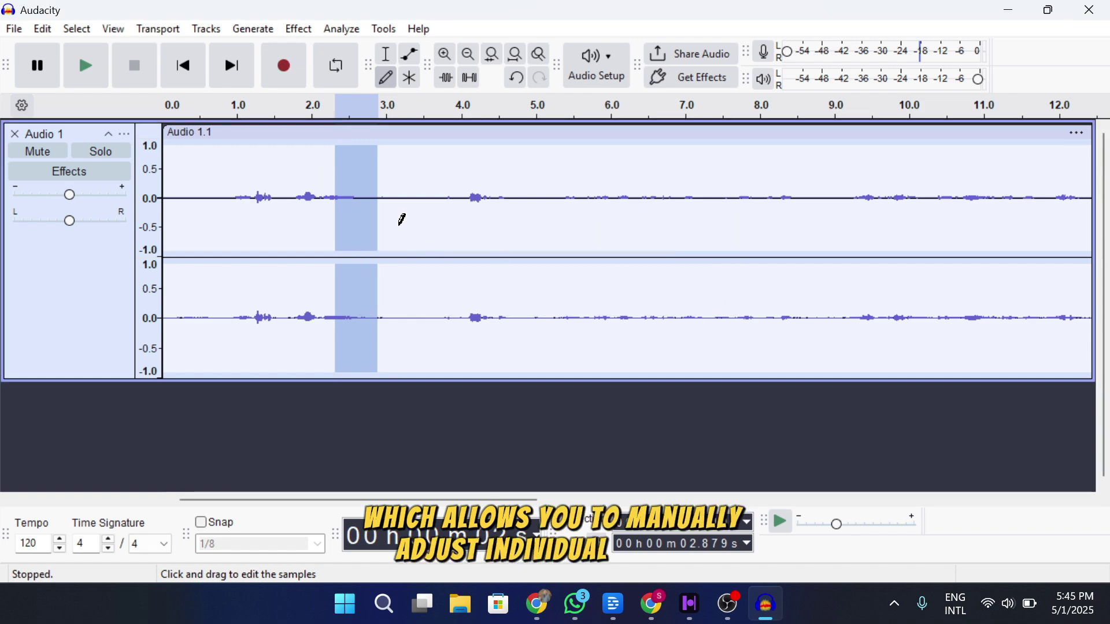
right_click(304, 170)
left_click(303, 200)
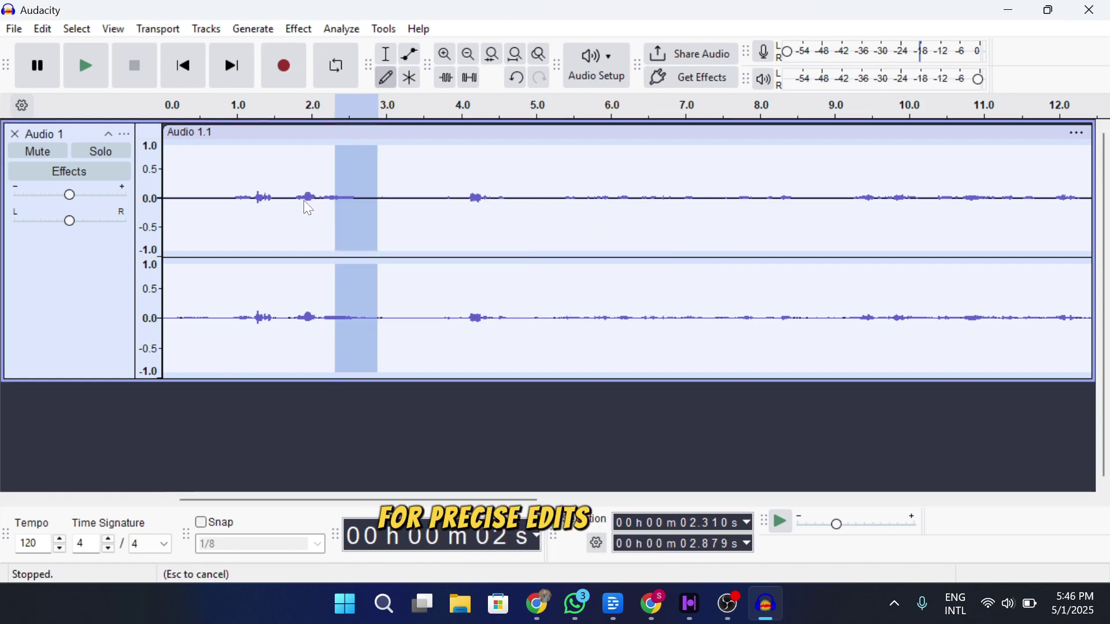
right_click(340, 195)
left_click(361, 195)
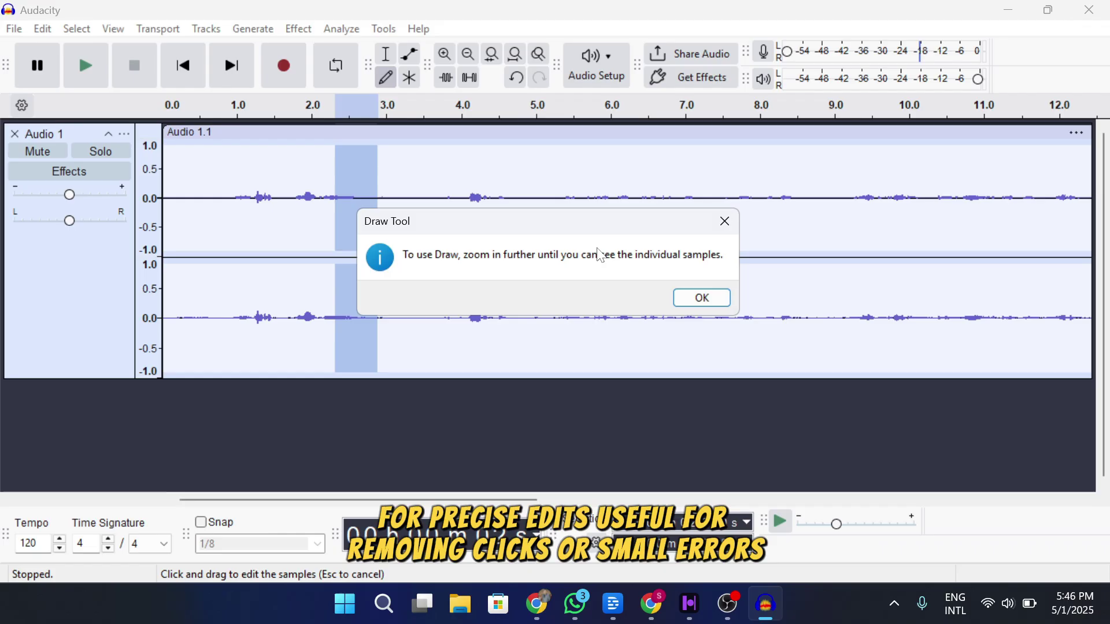
left_click(680, 300)
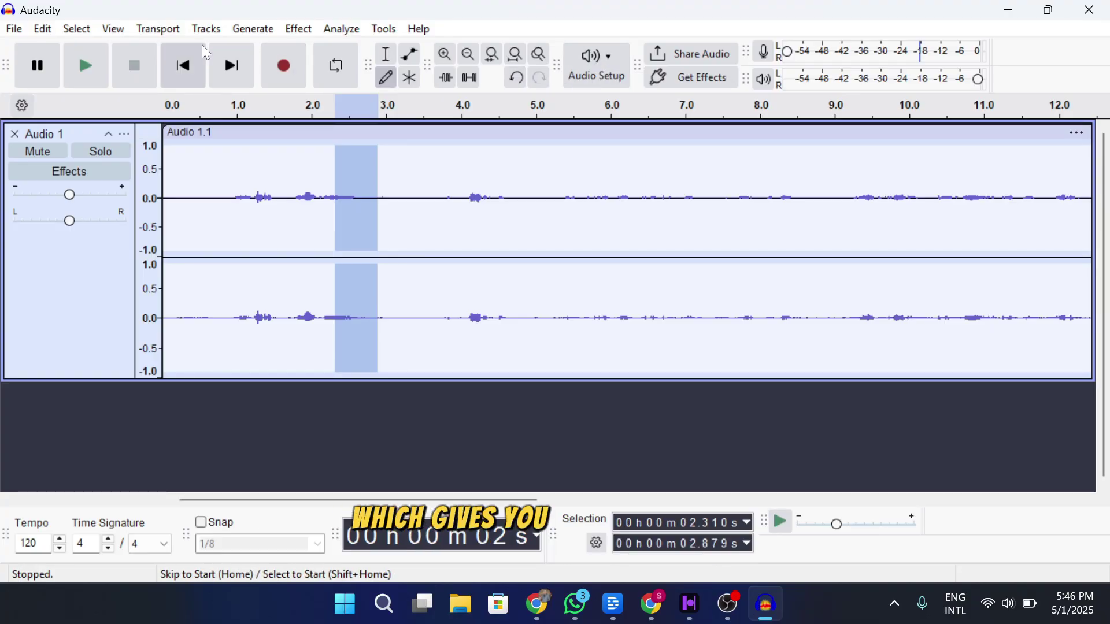
Enable the Cut/Copy/Paste toolbar via View > Toolbars and apply Cut to the 2.3–2.9 s selection.
left_click(124, 31)
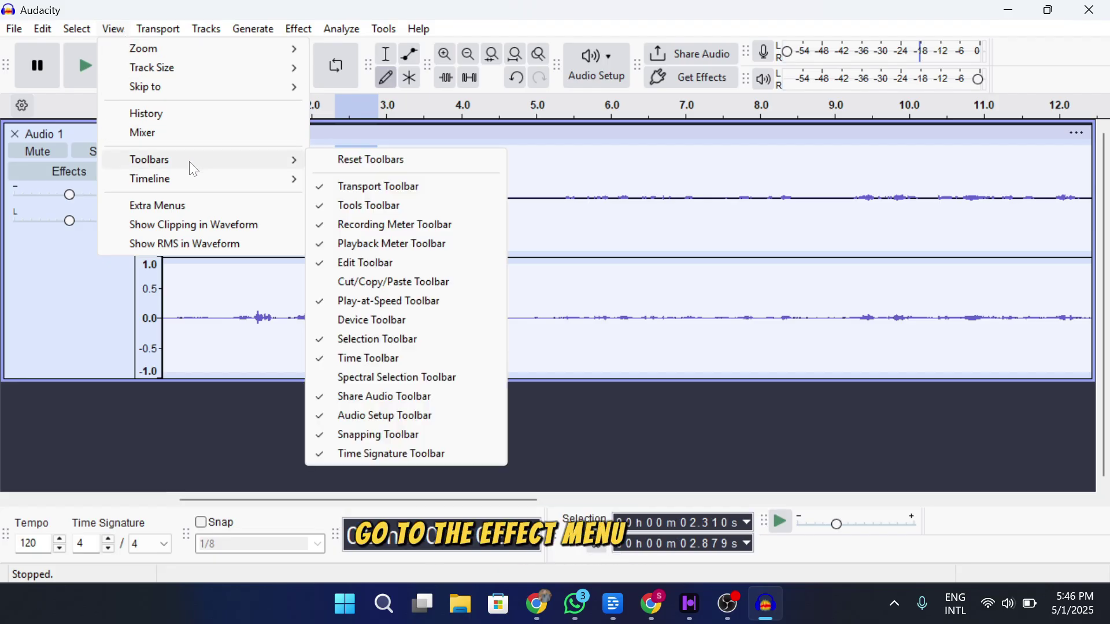
mouse_move(150, 159)
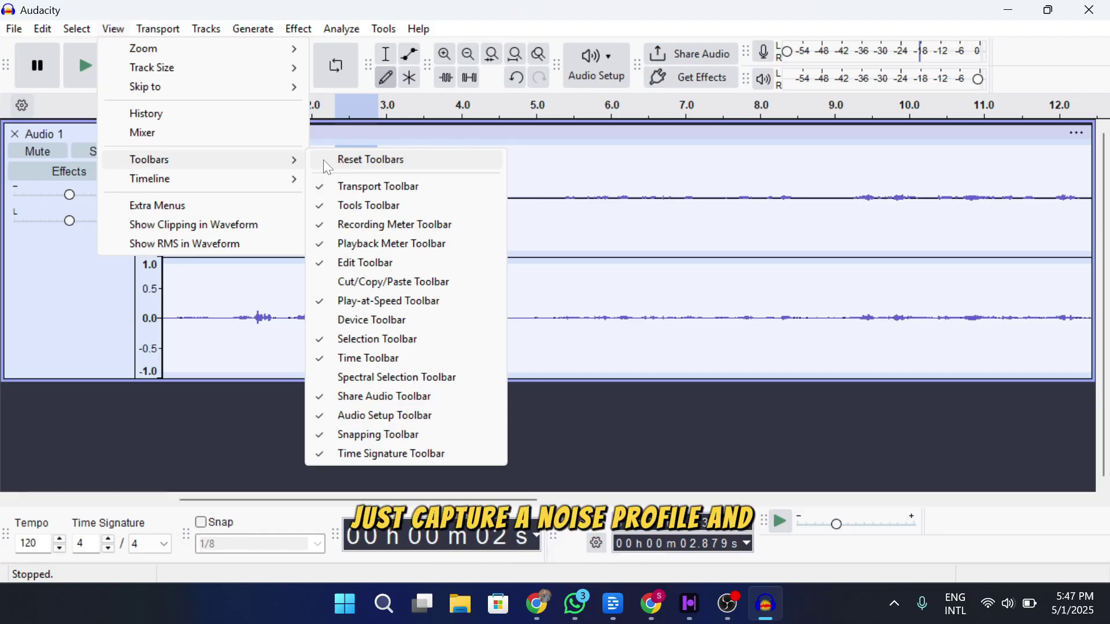
left_click(385, 285)
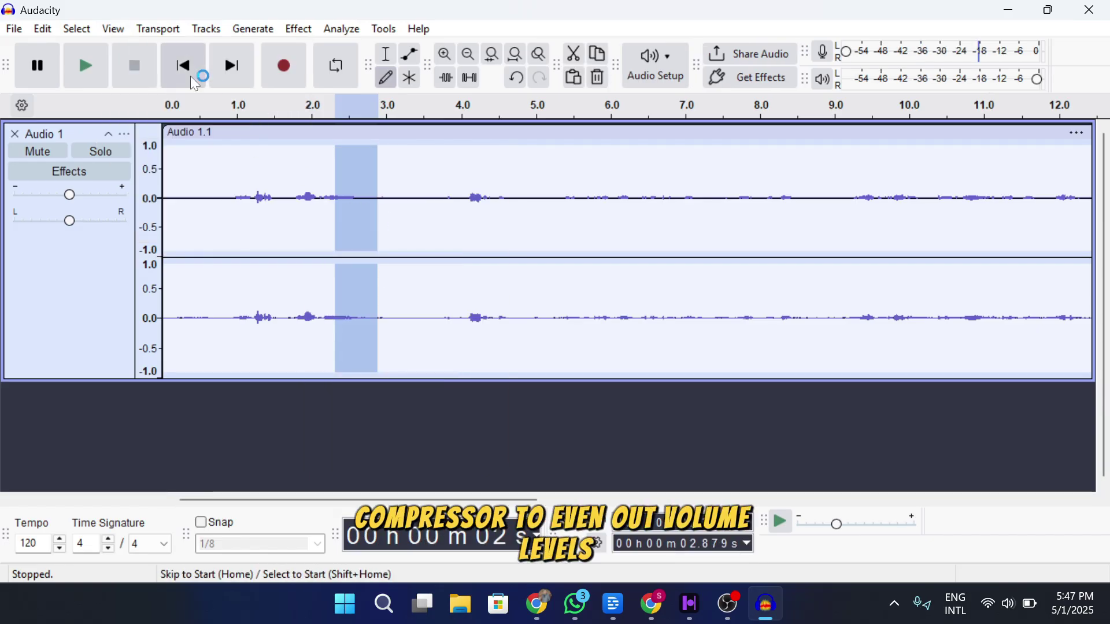
left_click(114, 29)
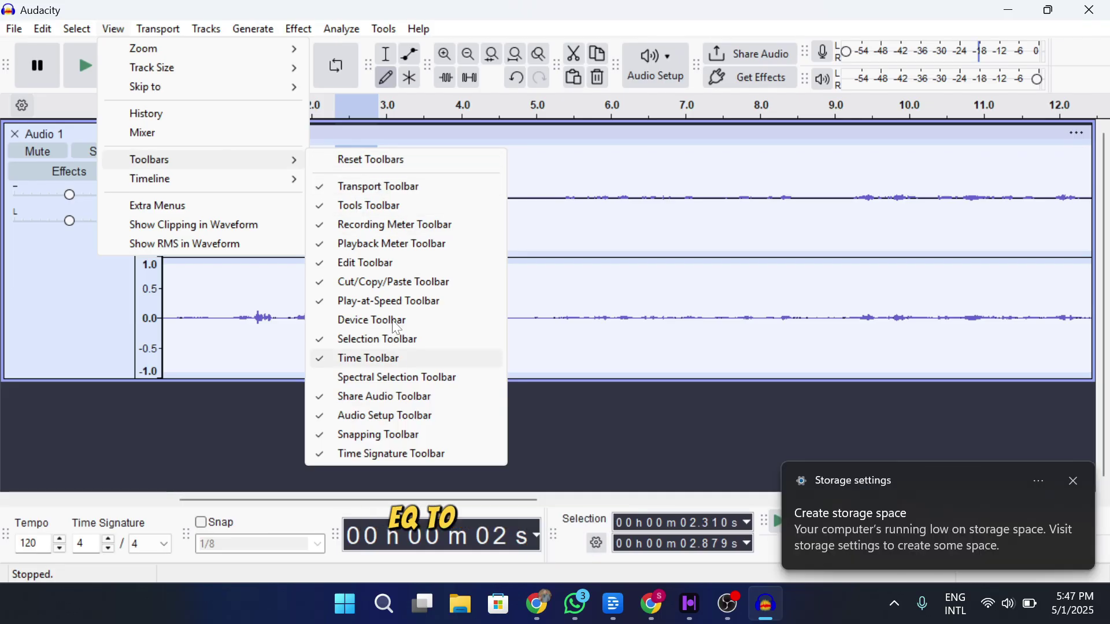
left_click(569, 55)
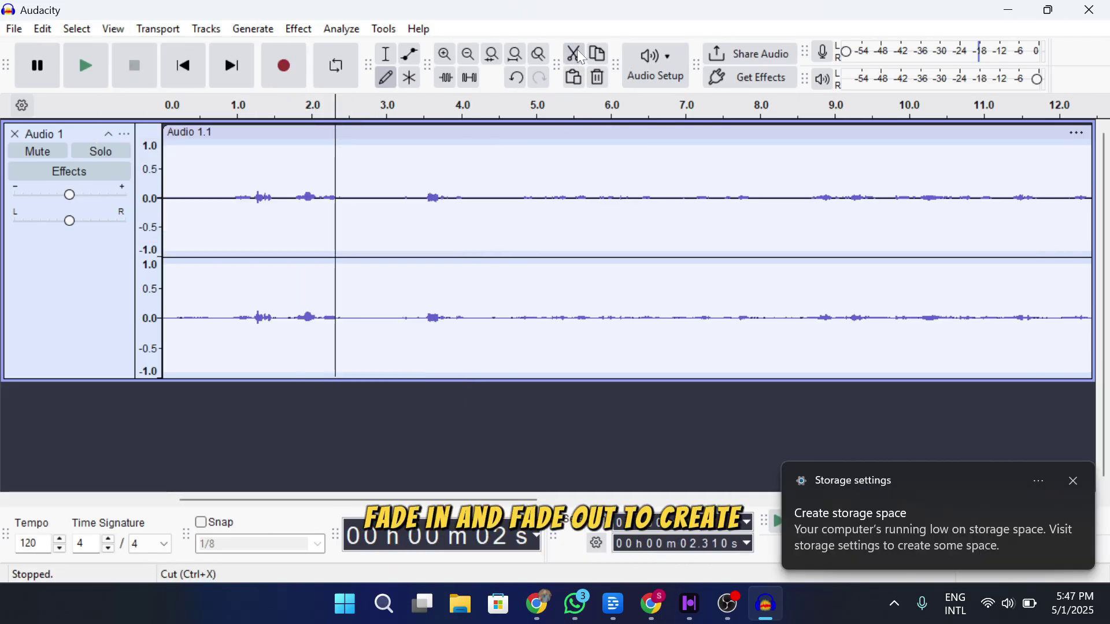
Try drawing on the waveform, then dismiss the zoom-in warning and low-storage notification.
left_click(538, 174)
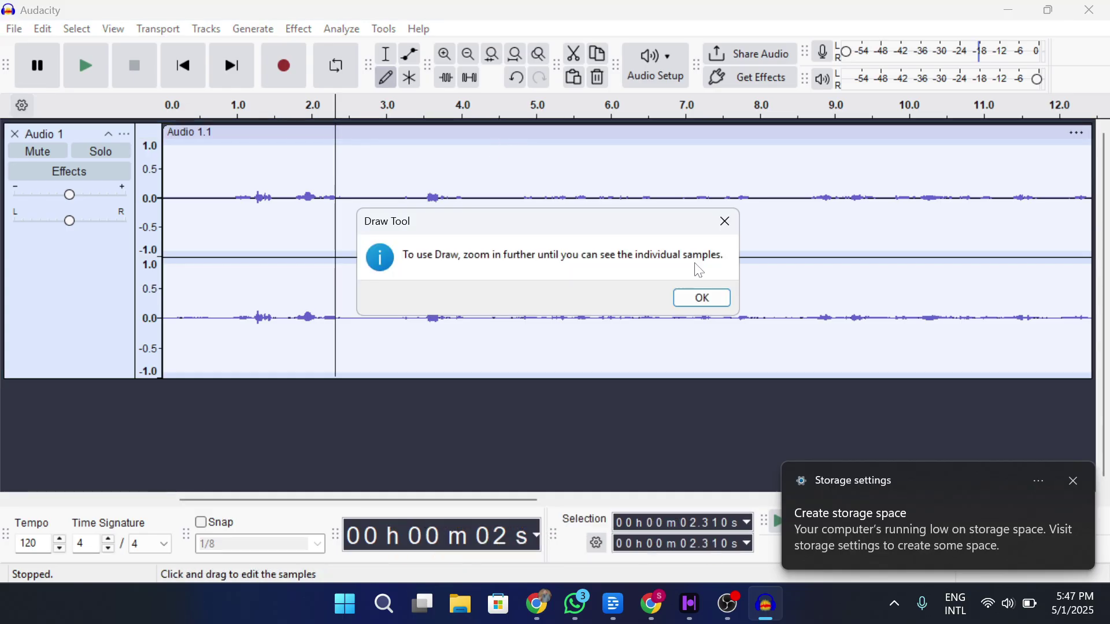
left_click(701, 297)
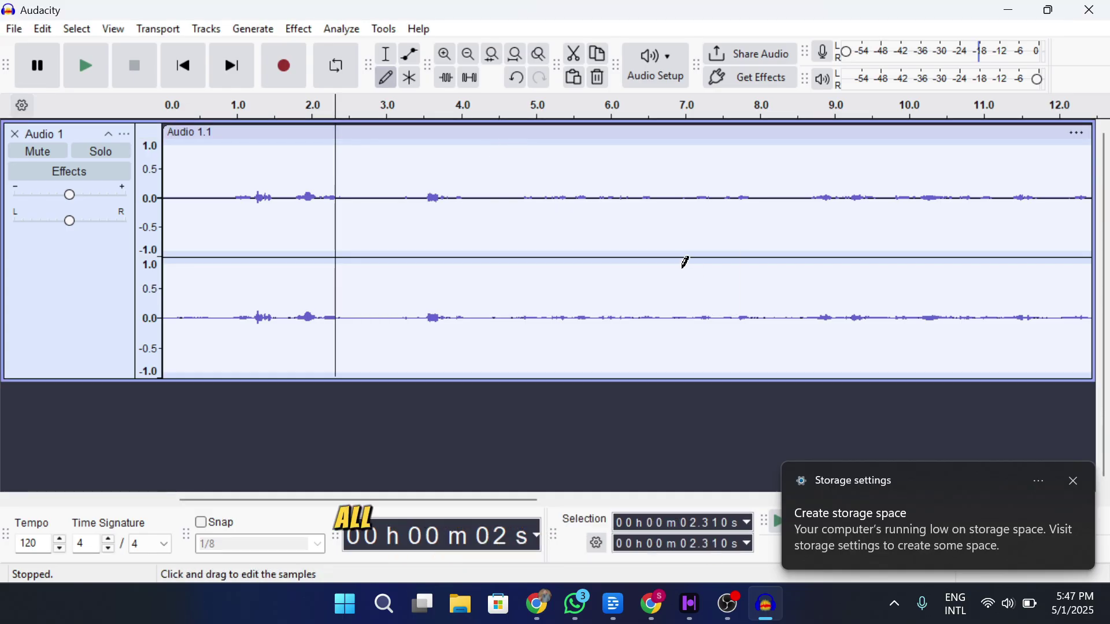
left_click(1072, 481)
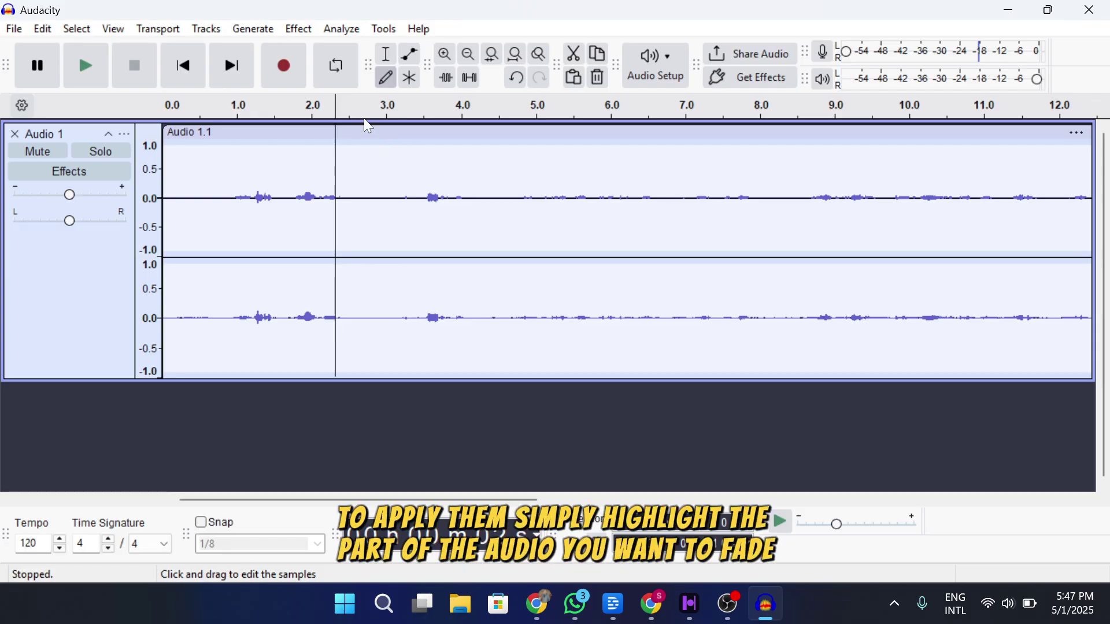
left_click(298, 29)
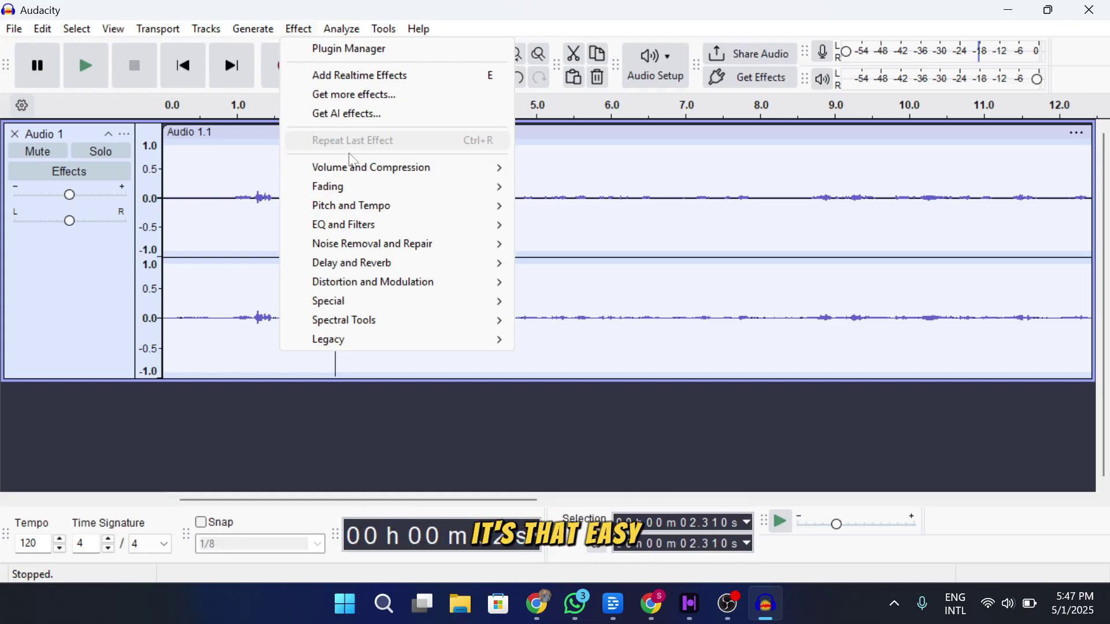
key("F3")
left_click(791, 174)
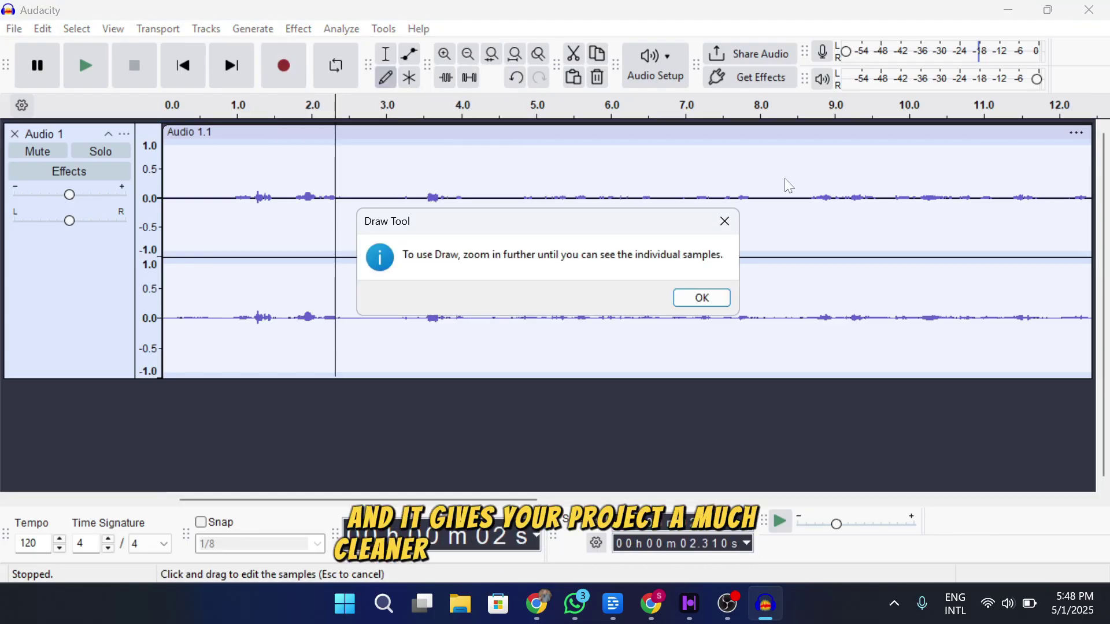
left_click(694, 297)
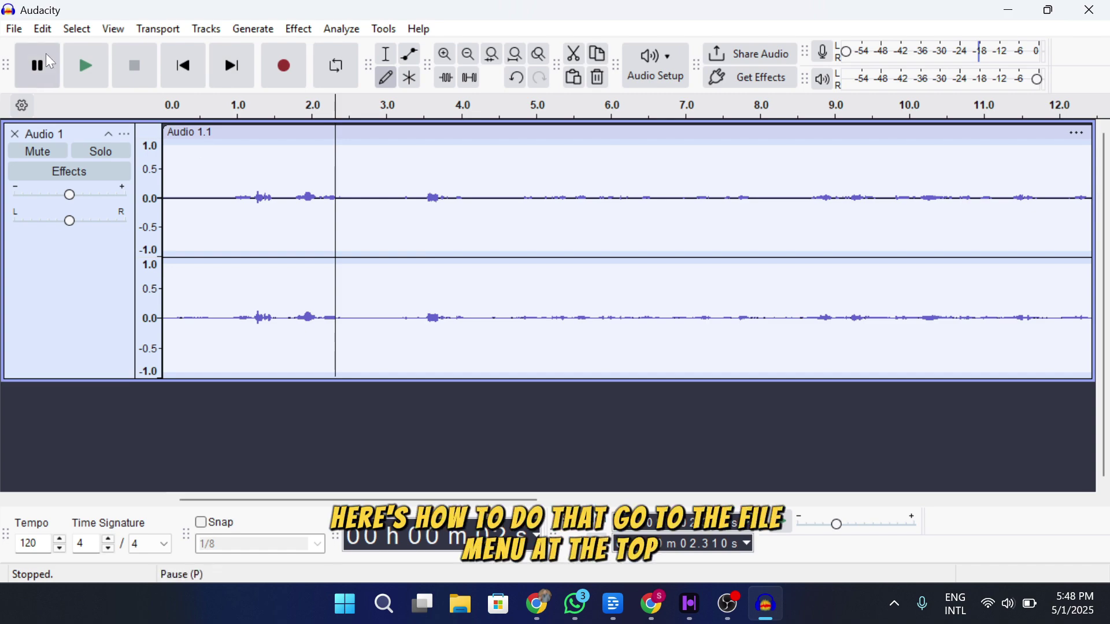
Start File > Export Audio and choose to export to this computer.
left_click(14, 28)
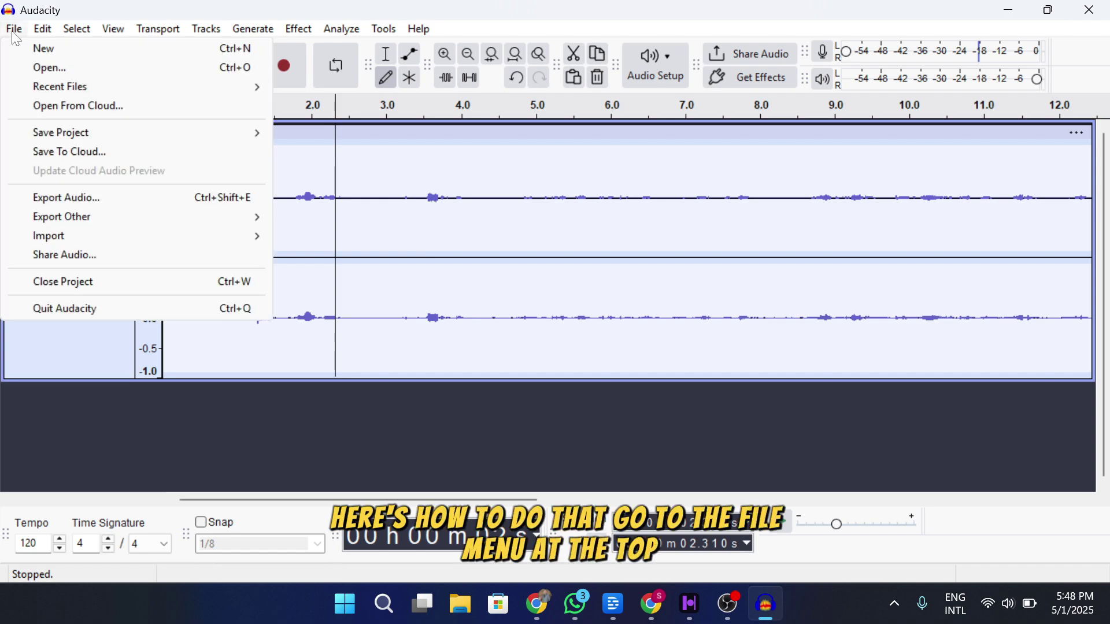
left_click(82, 197)
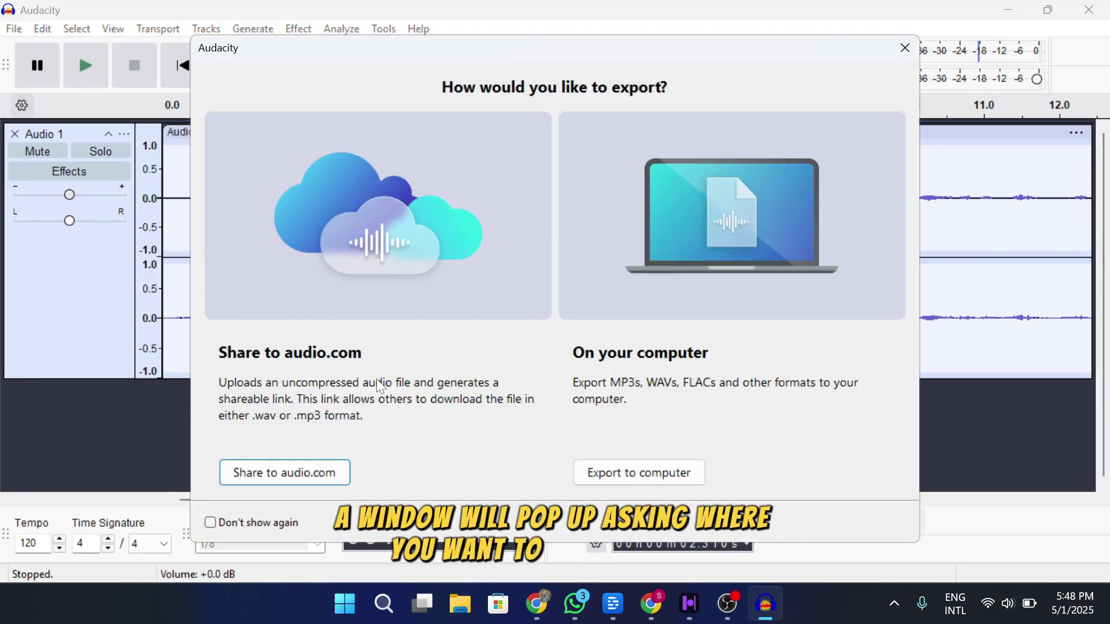
left_click(639, 472)
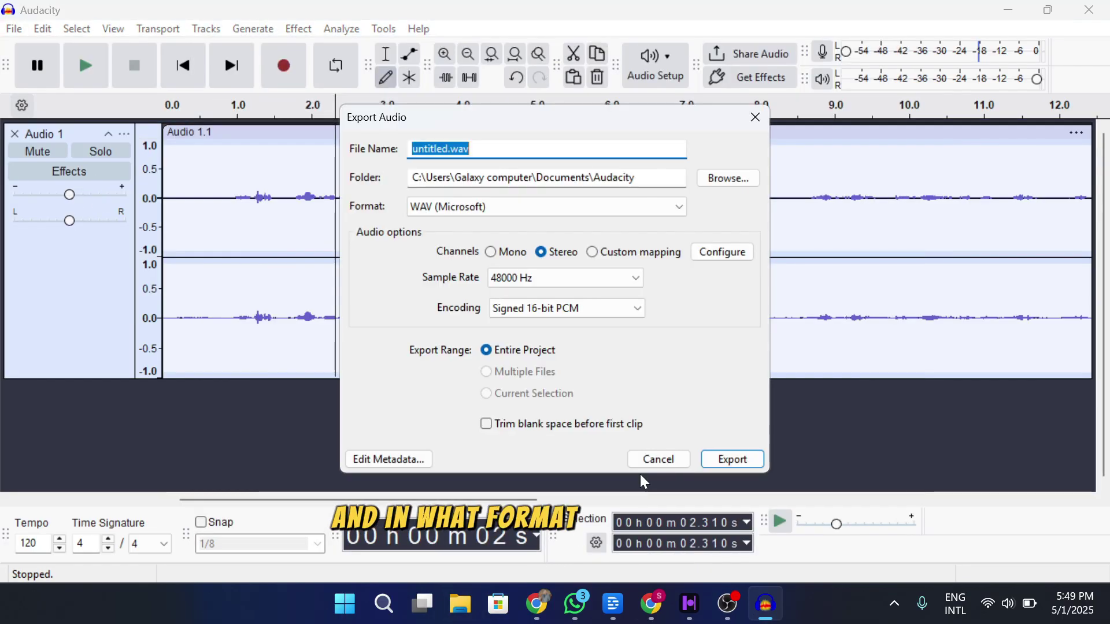
Keep WAV (Microsoft) as the export format and bring up the Browse save-location chooser.
left_click(591, 208)
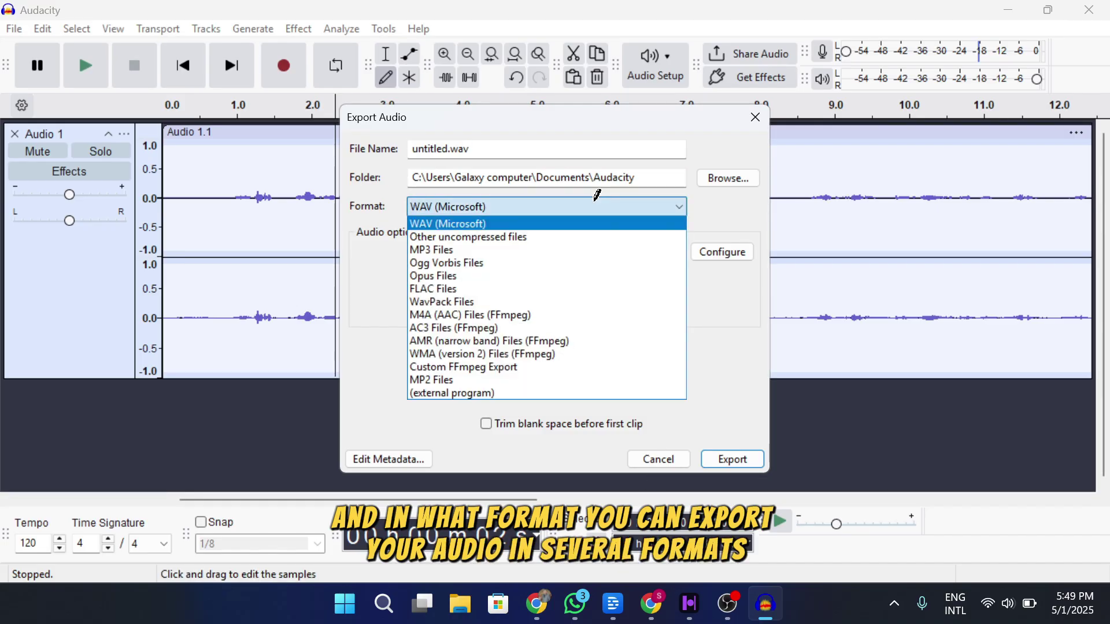
left_click(565, 223)
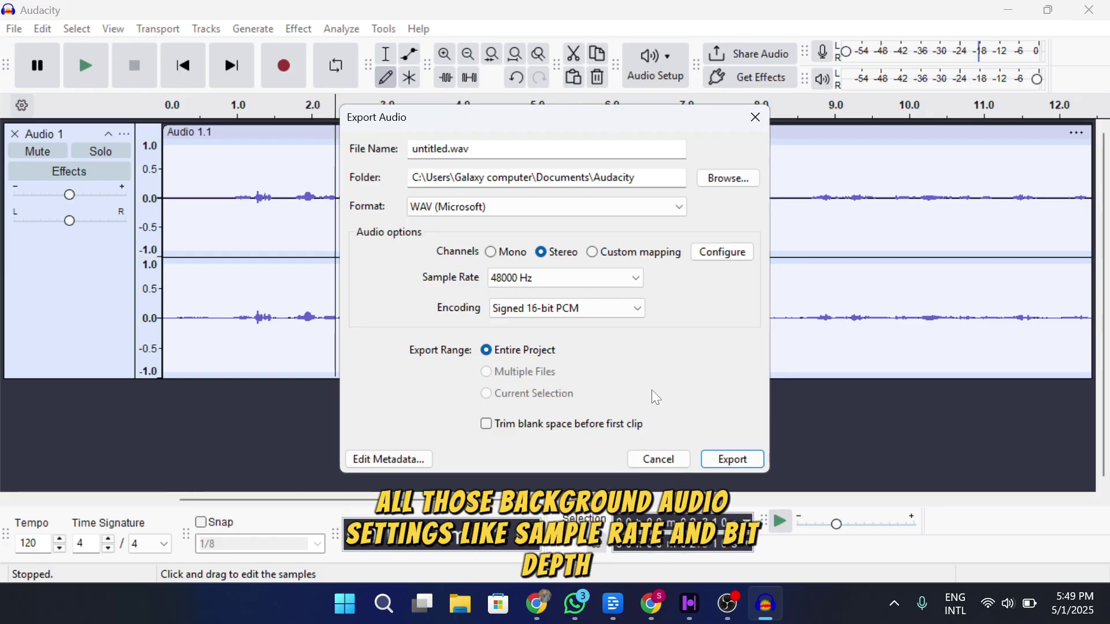
left_click(742, 177)
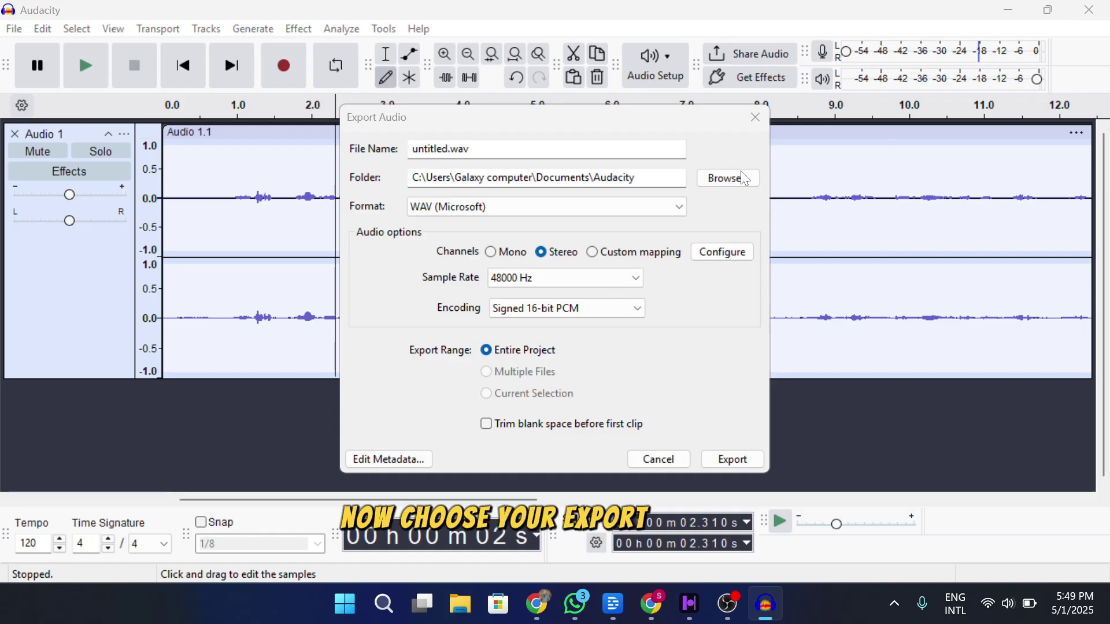
left_click(742, 178)
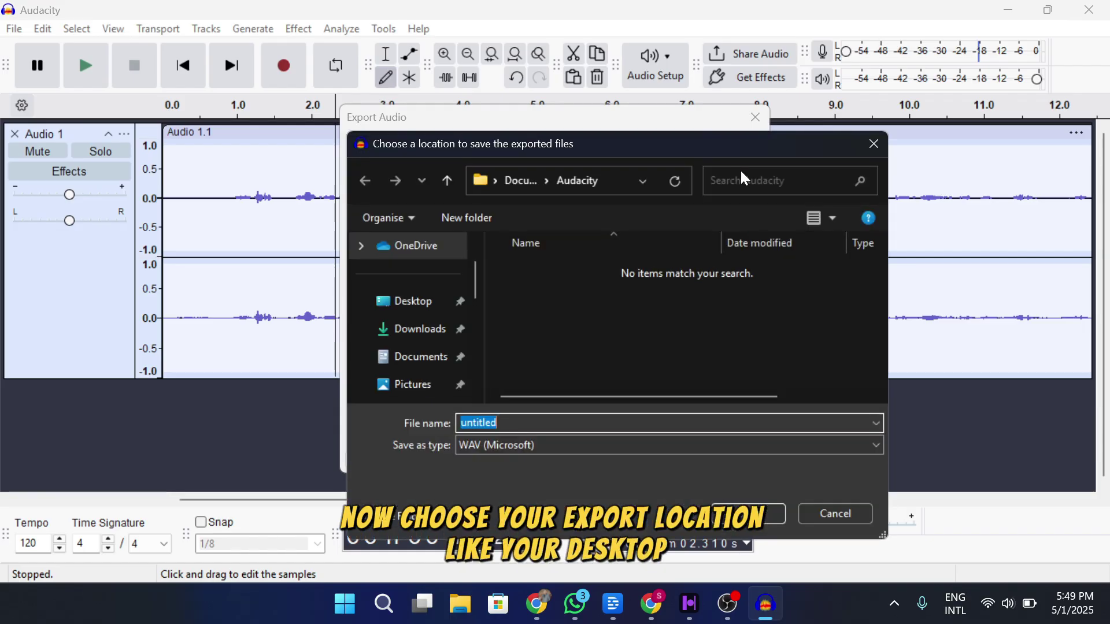
Export the recording as a WAV named 'trial', keeping the current folder.
left_click(872, 142)
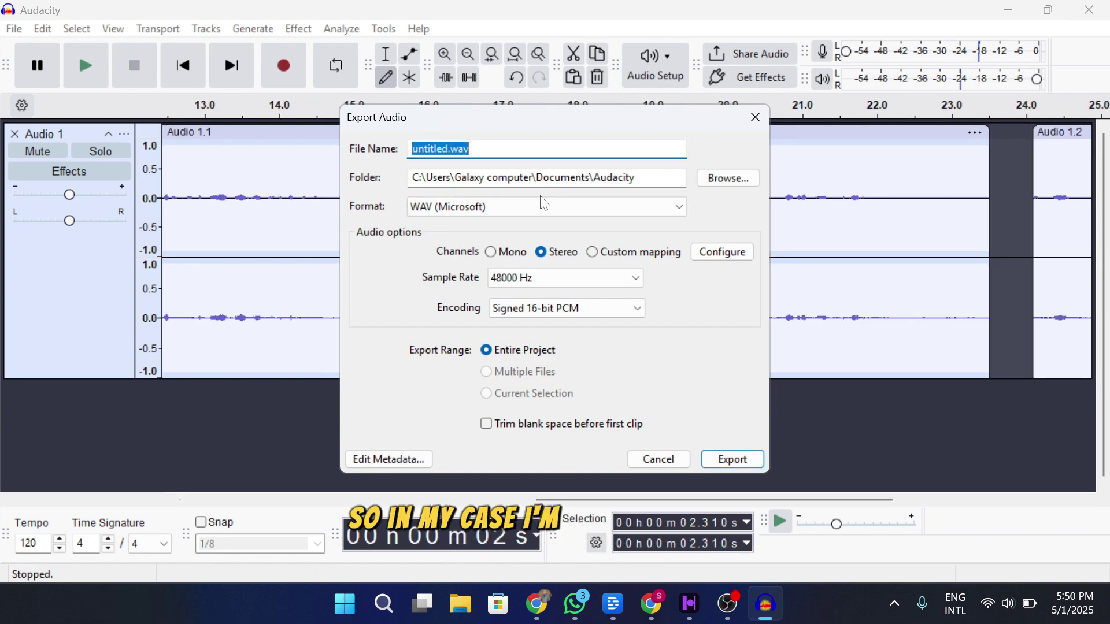
key("BackSpace")
type("tria")
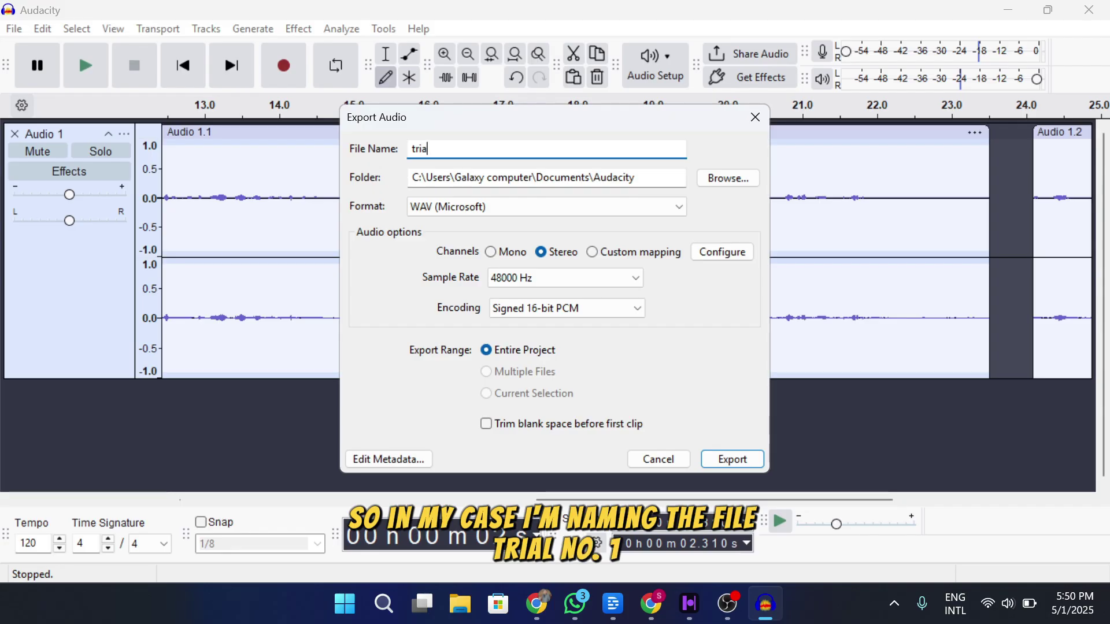
type("l")
key("Return")
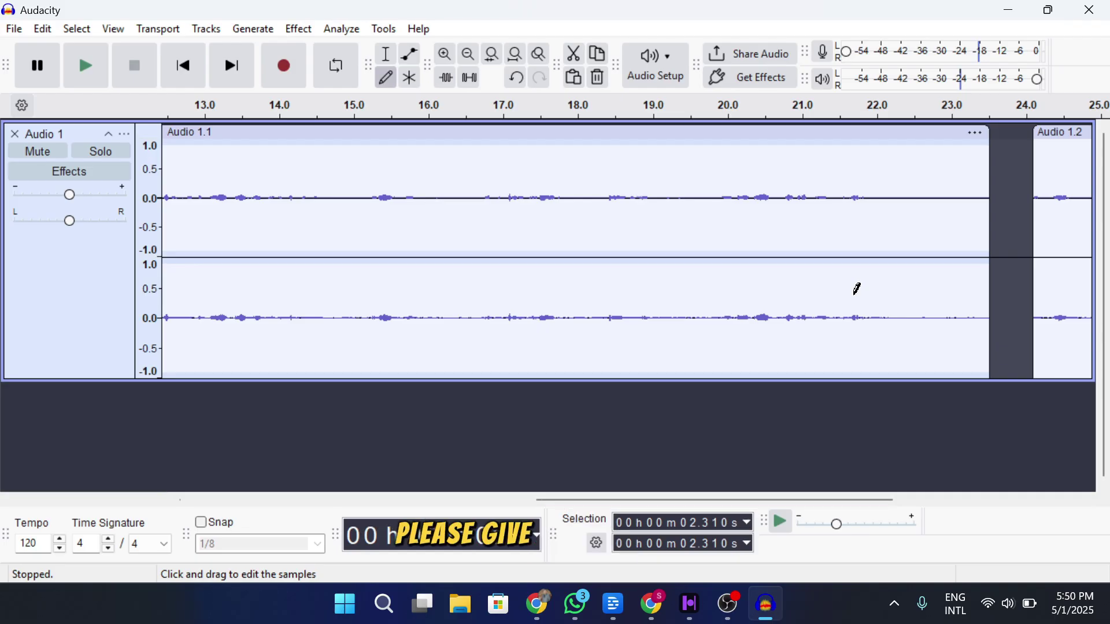
Briefly open the Effect and File menus, then minimise Audacity to the desktop.
left_click(298, 28)
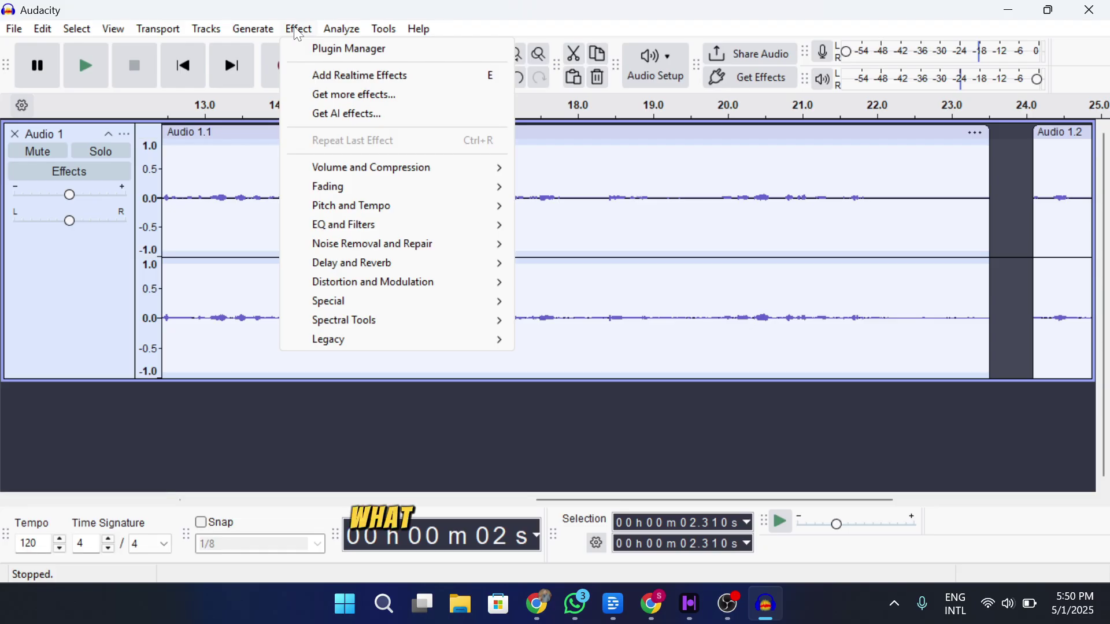
left_click(294, 28)
left_click(14, 29)
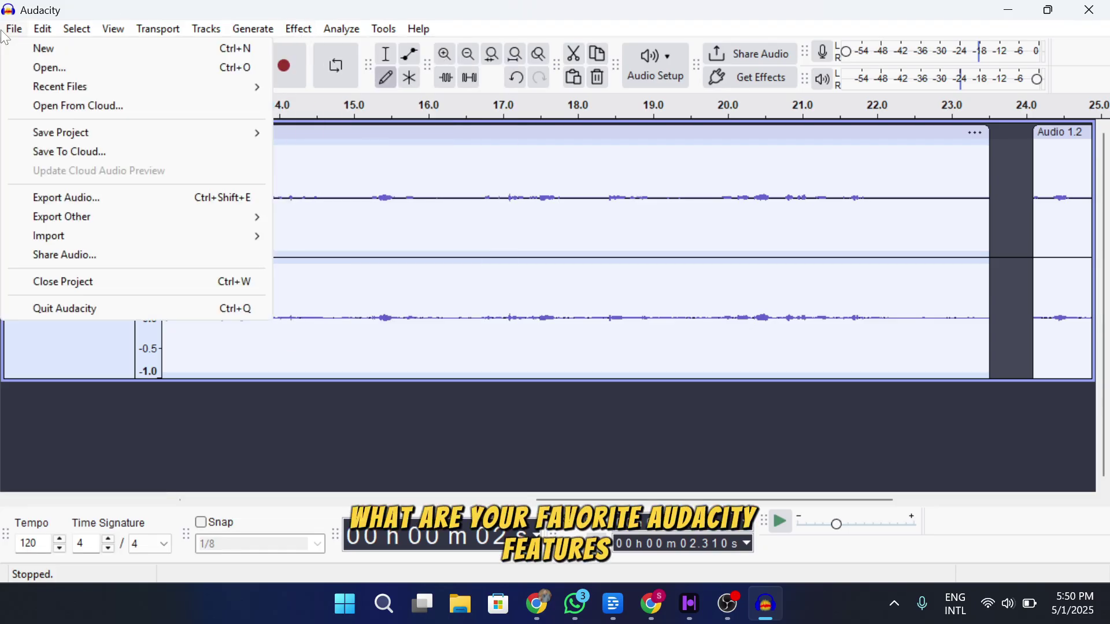
left_click(1009, 8)
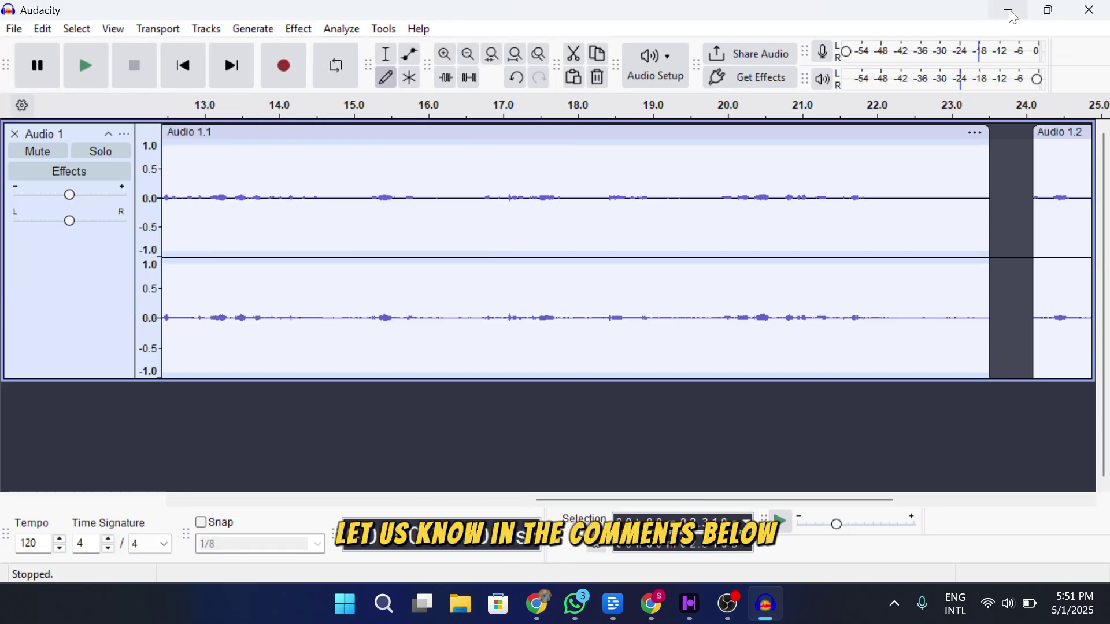
left_click(1008, 9)
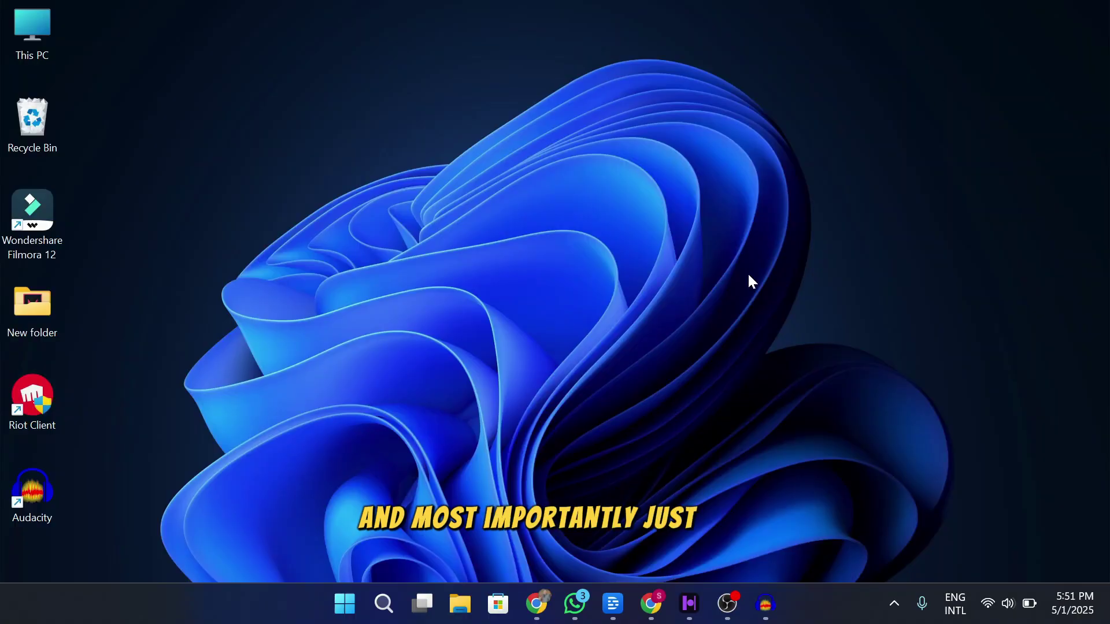